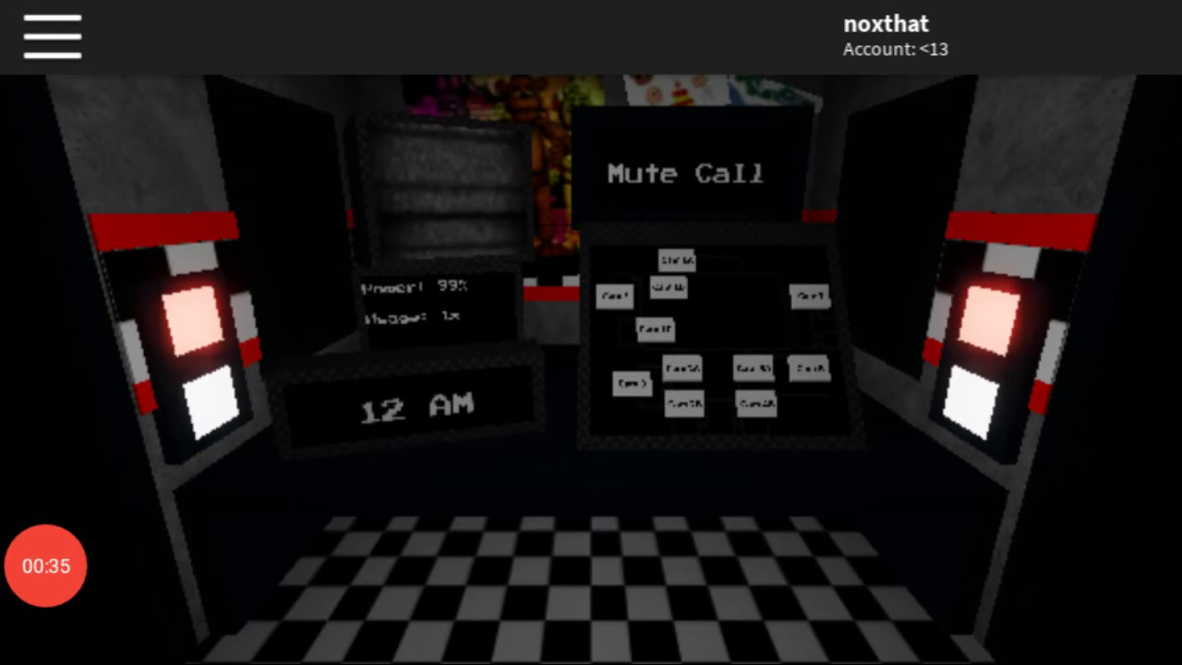
Check the party room on Cam 1B and Cam 5, then close the monitor.
left_click(449, 194)
left_click(933, 399)
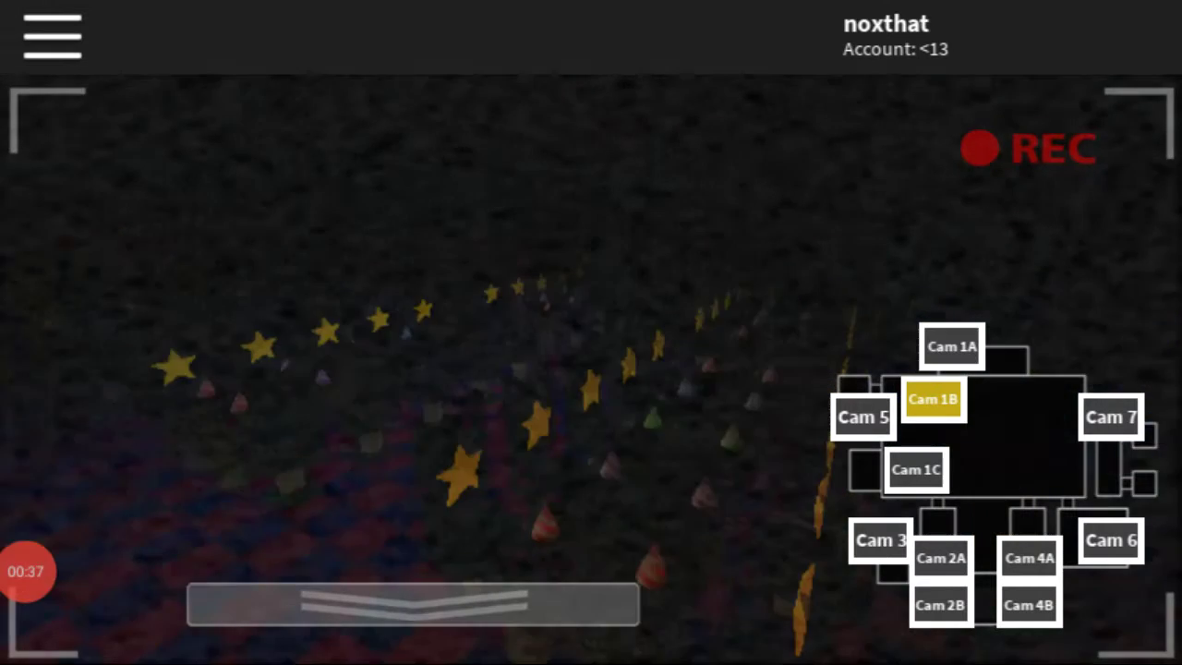
left_click(862, 418)
left_click(412, 605)
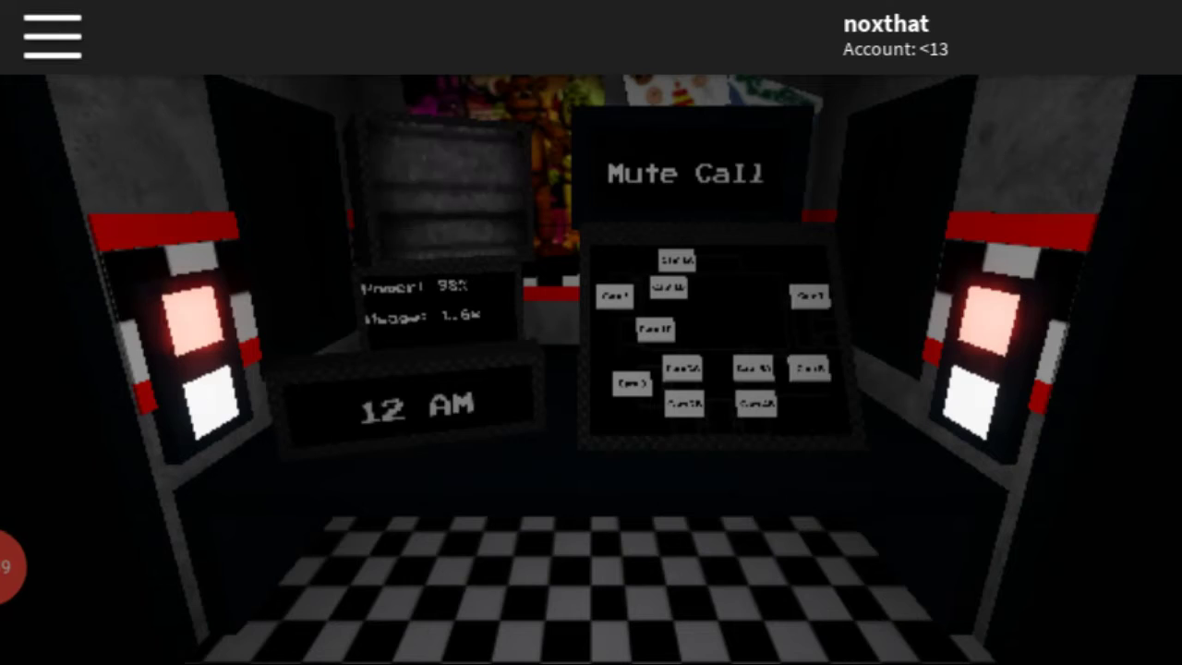
Adjust the device volume, finishing a couple of notches lower.
key("XF86AudioLowerVolume")
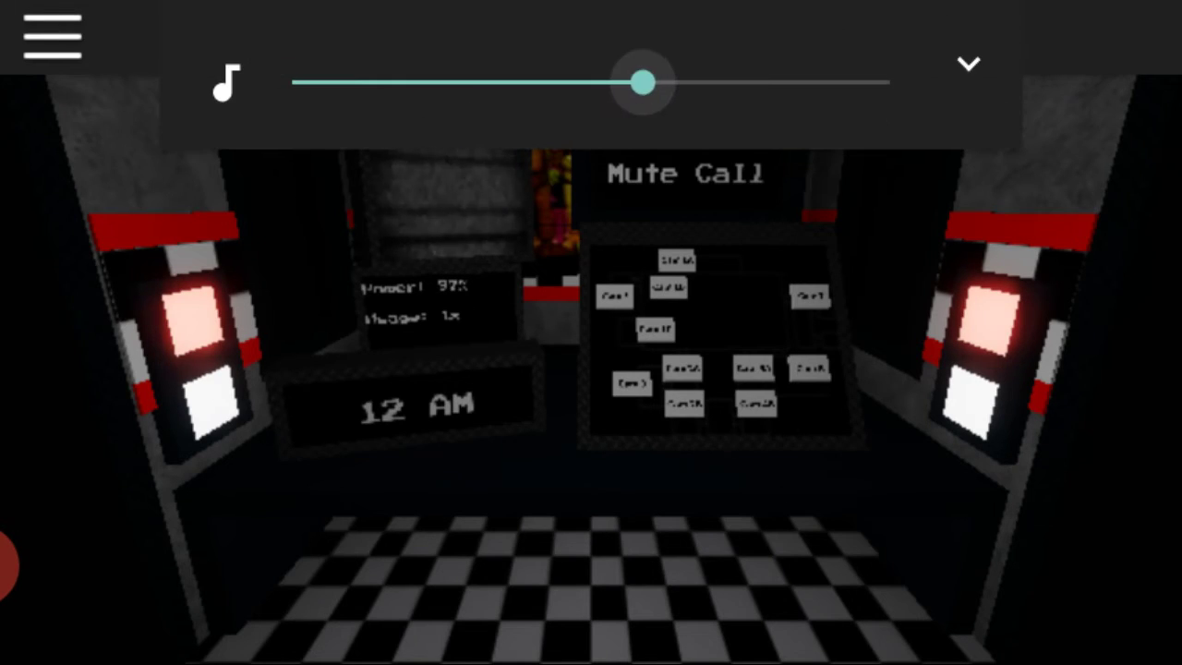
key("XF86AudioRaiseVolume")
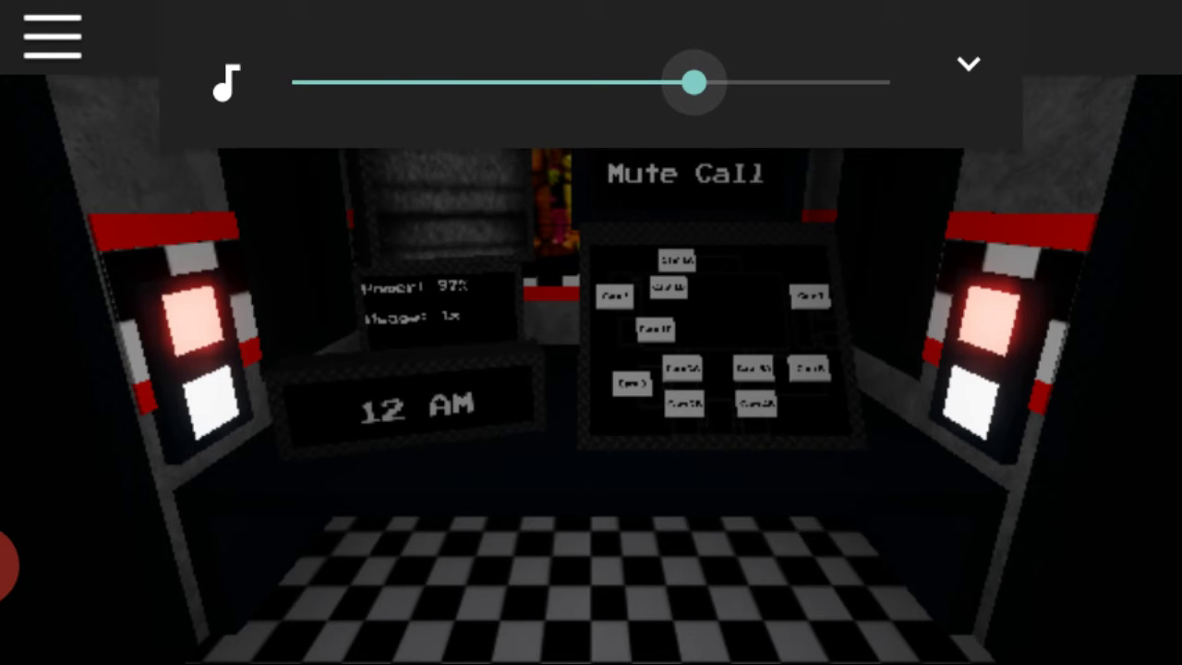
key("XF86AudioLowerVolume")
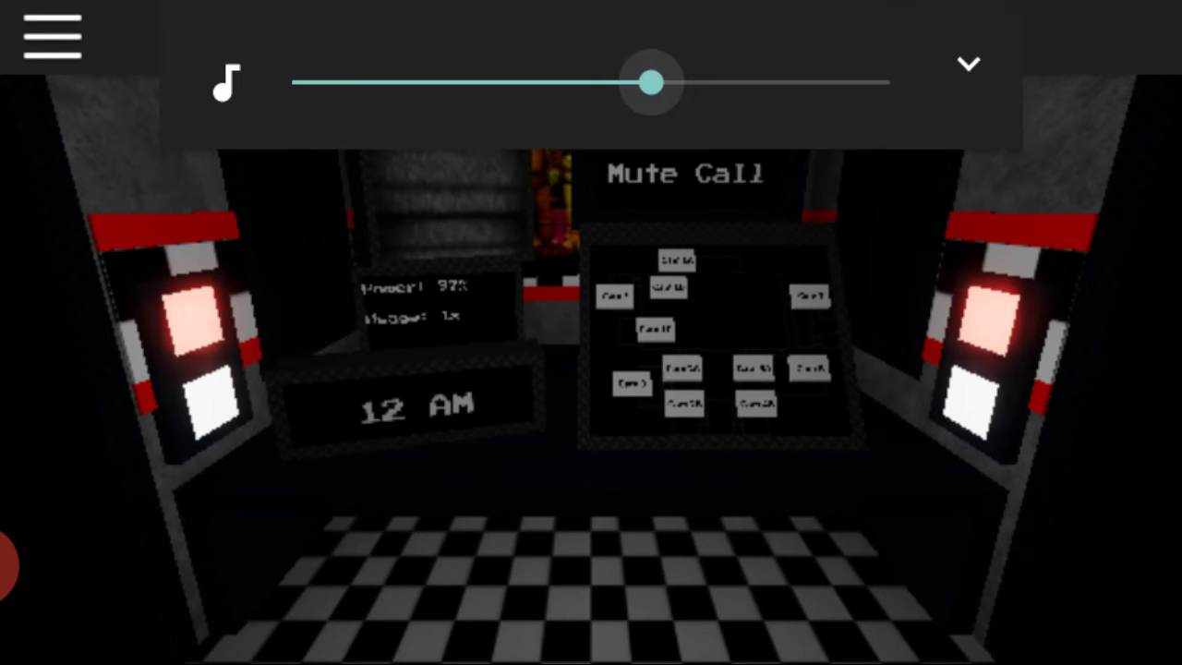
key("XF86AudioLowerVolume")
key("XF86AudioLowerVolume")
Confirm on Cam 1A that both animatronics remain on the show stage.
left_click(591, 601)
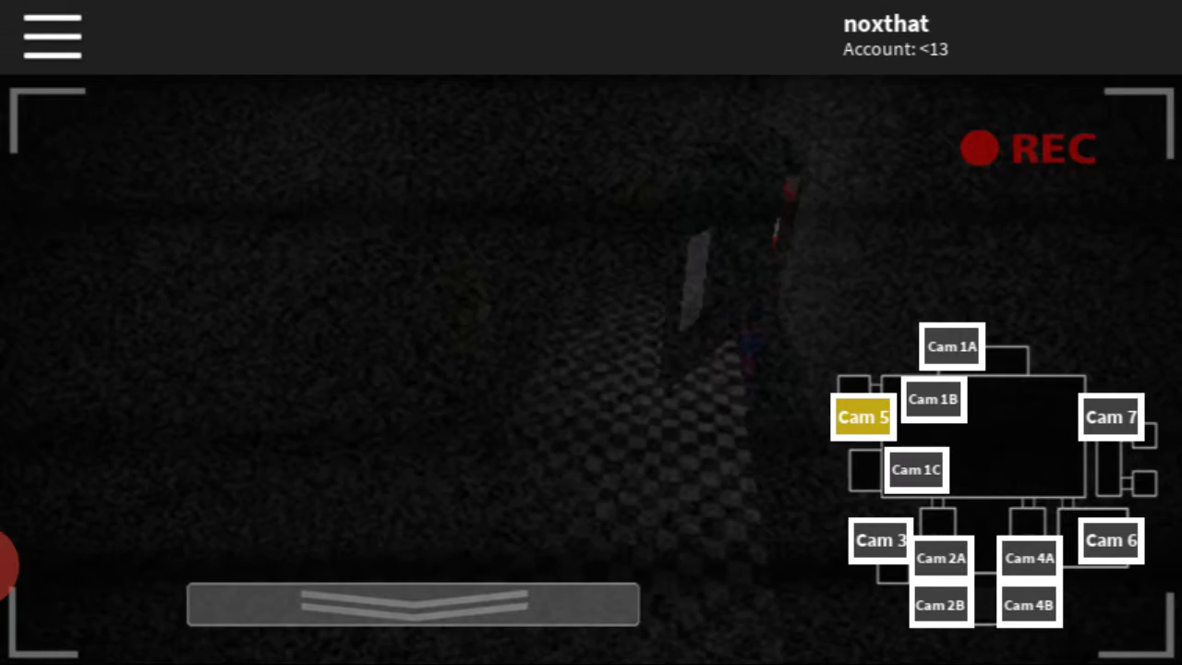
left_click(951, 347)
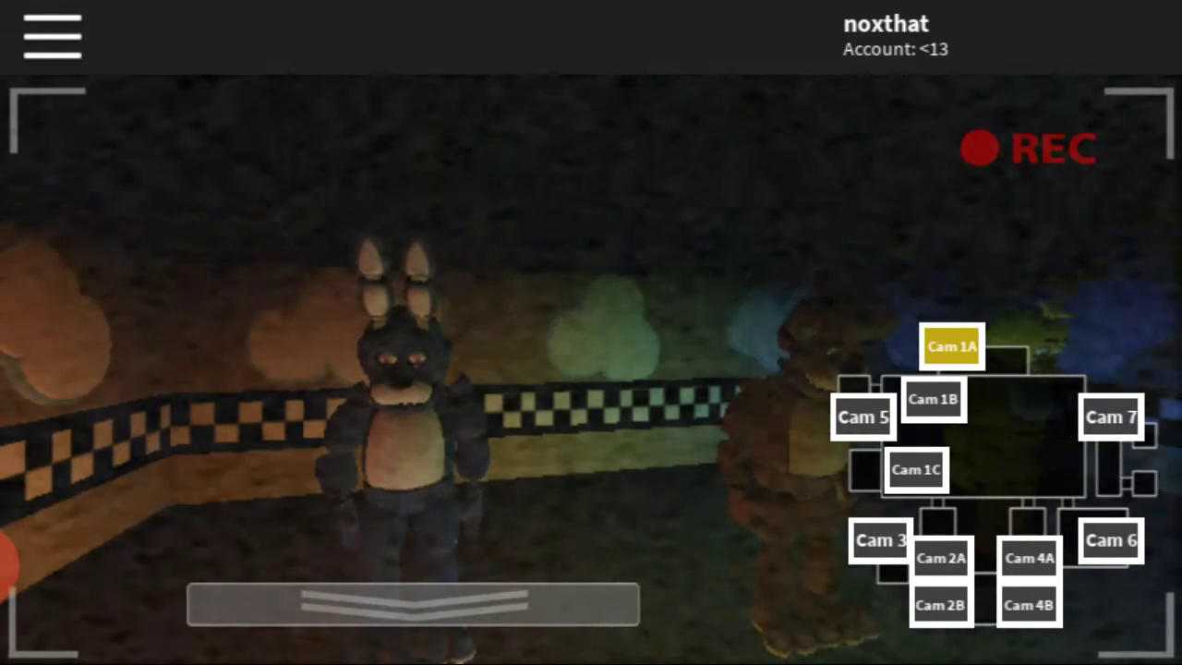
left_click(412, 605)
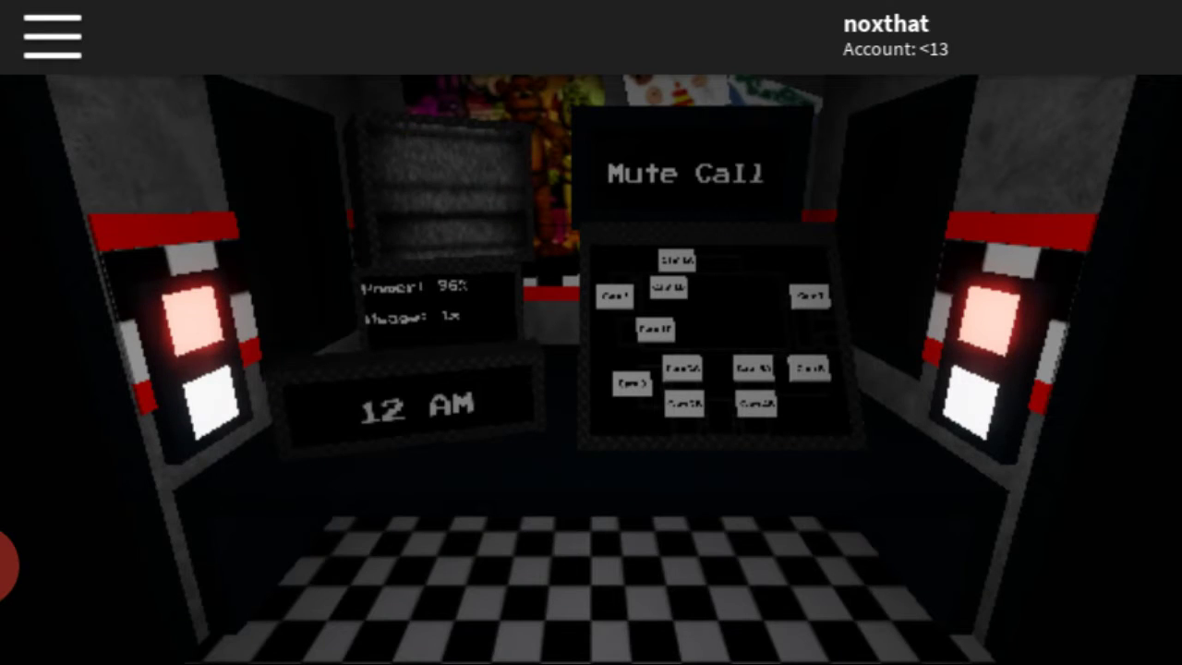
Look around the office and close the right hallway door.
left_click_drag(591, 370, 277, 508)
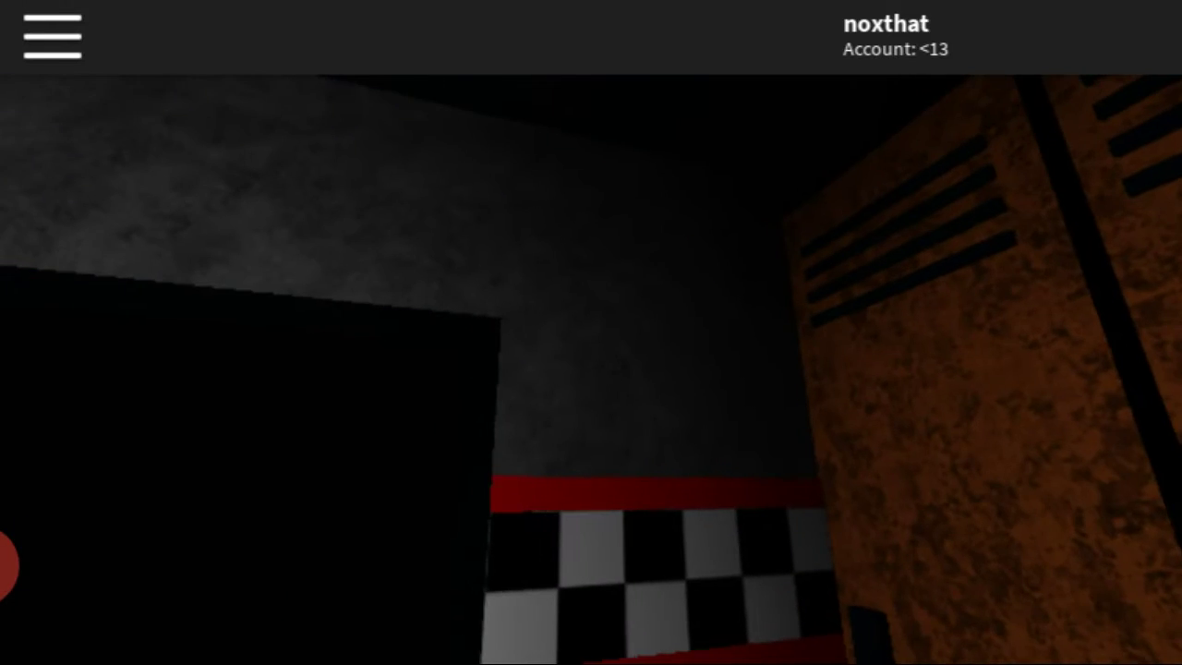
left_click_drag(591, 370, 831, 277)
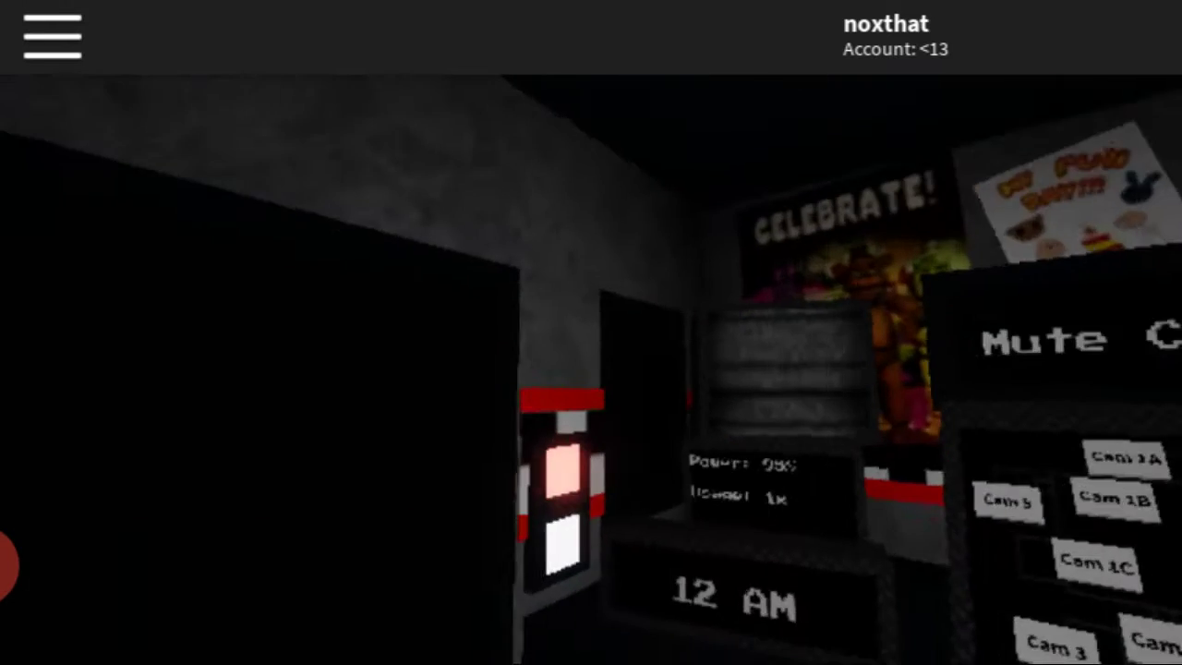
left_click(521, 277)
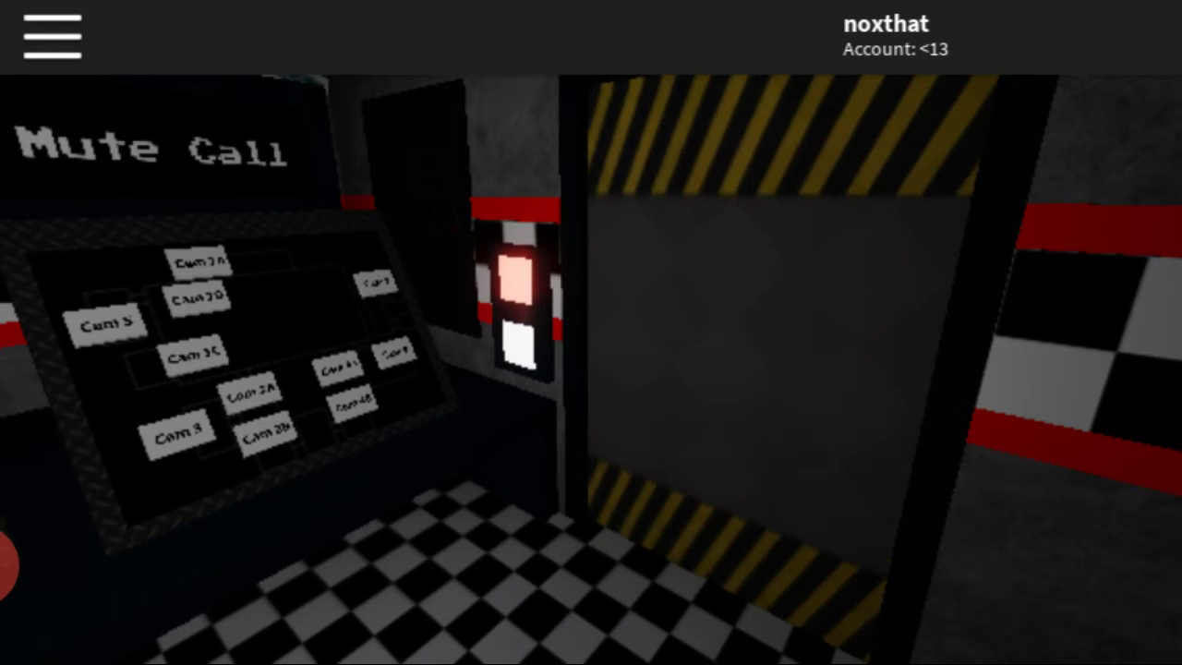
Turn back to the desk and briefly recheck the show stage on Cam 1A.
left_click_drag(831, 370, 277, 369)
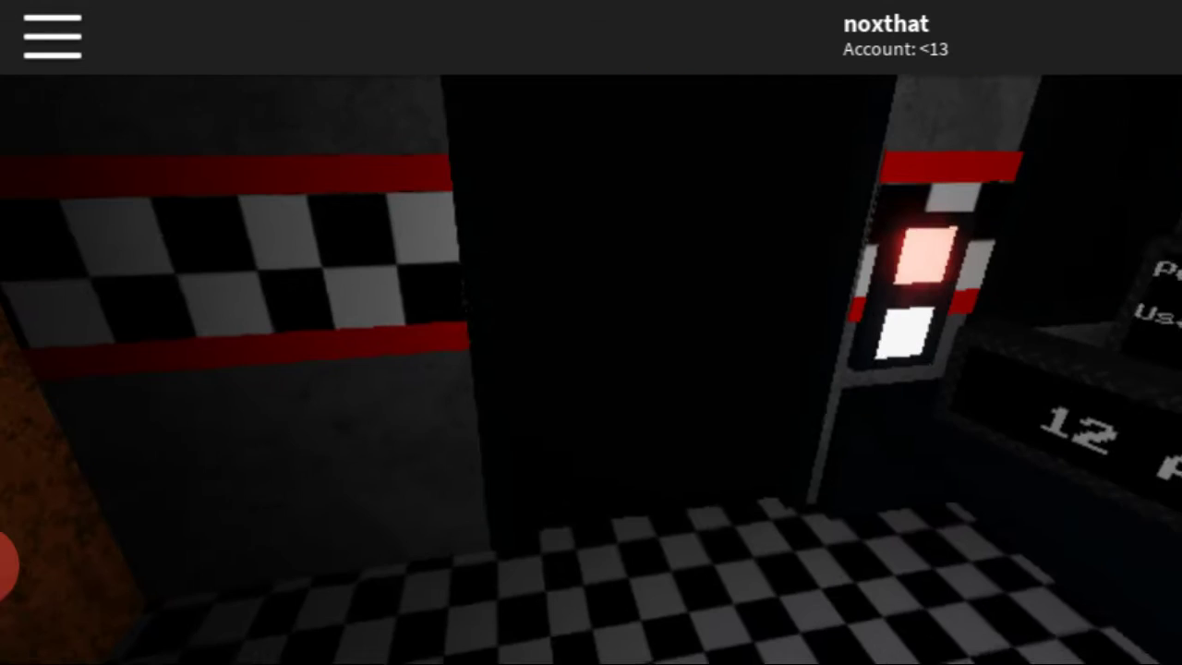
left_click_drag(555, 369, 591, 369)
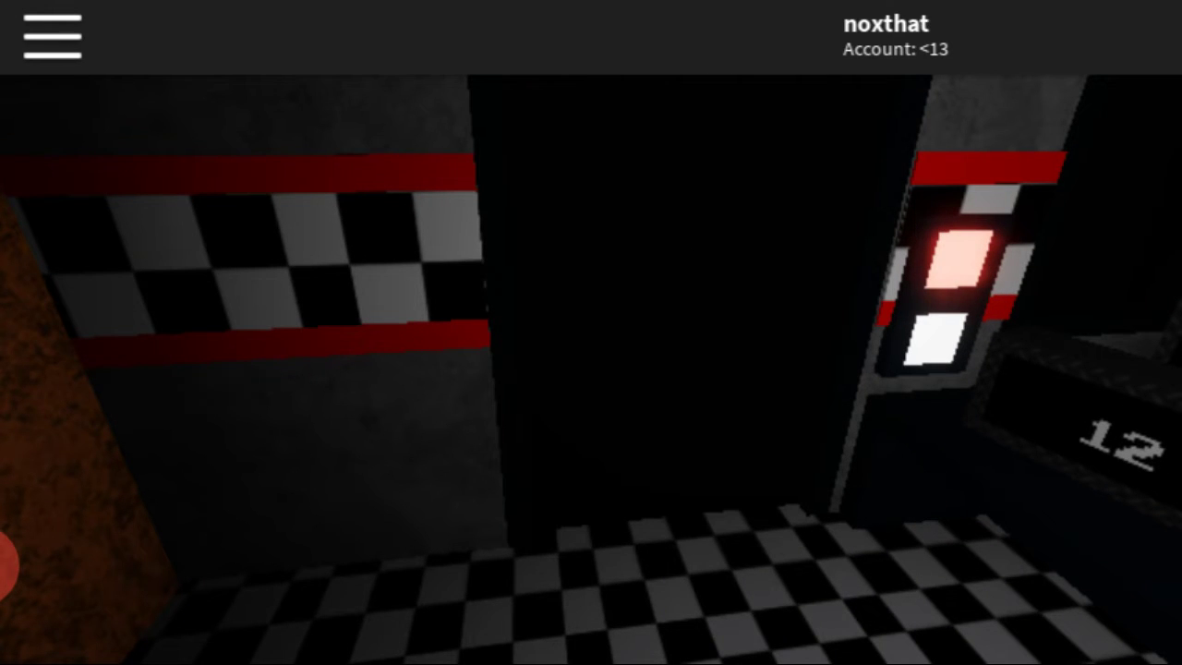
left_click_drag(739, 370, 370, 370)
left_click(1016, 416)
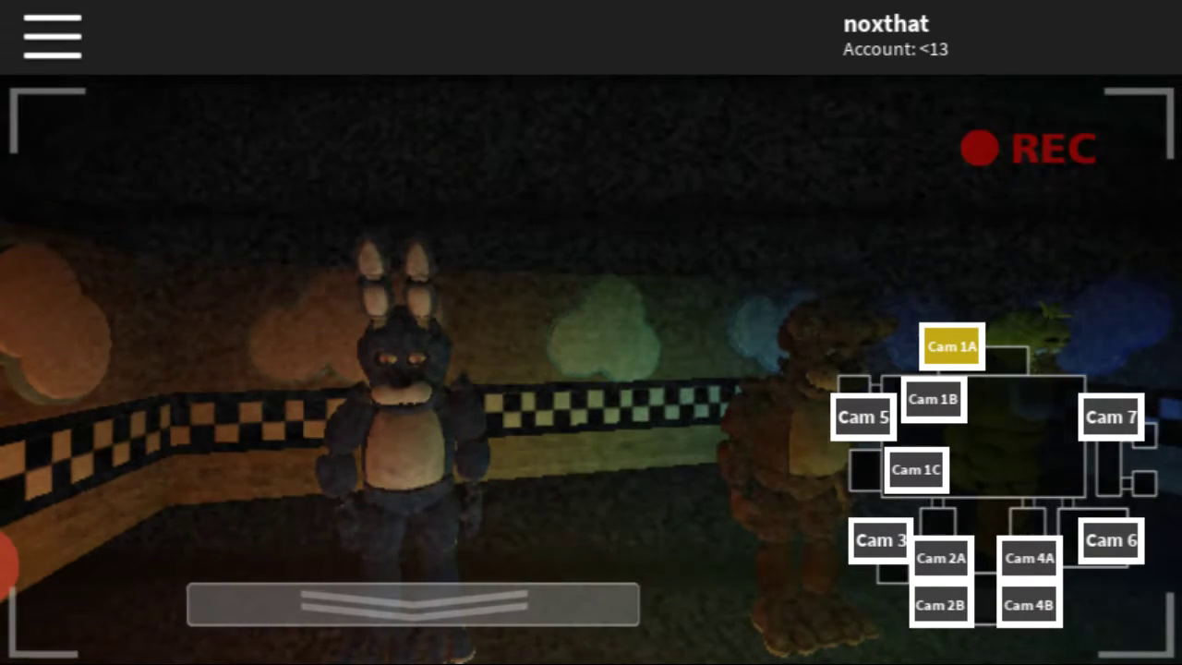
left_click(412, 604)
Pan around the office toward the dark doorway and back to the desk monitors.
left_click_drag(591, 369, 831, 369)
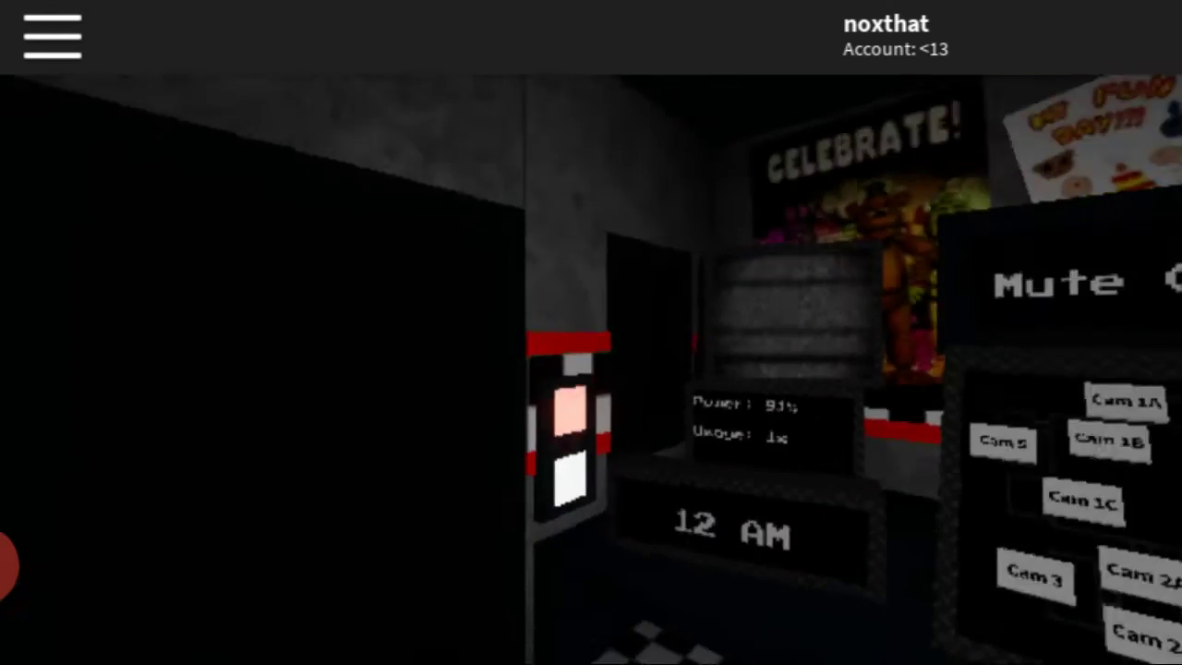
left_click_drag(591, 369, 462, 370)
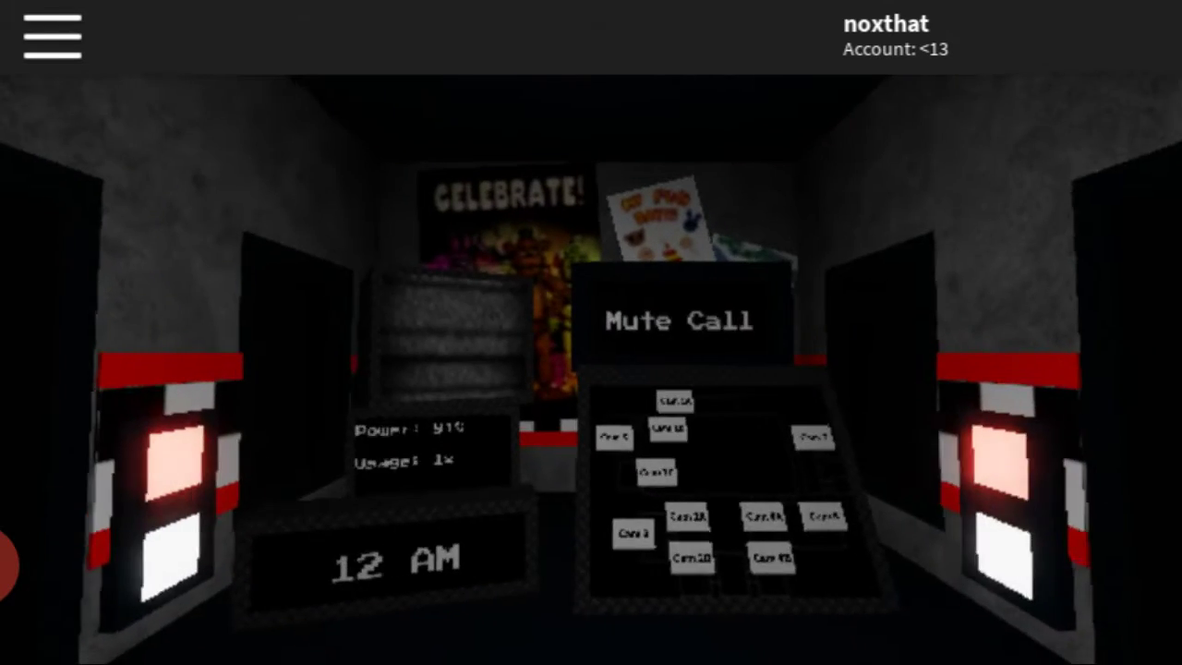
left_click_drag(591, 369, 739, 369)
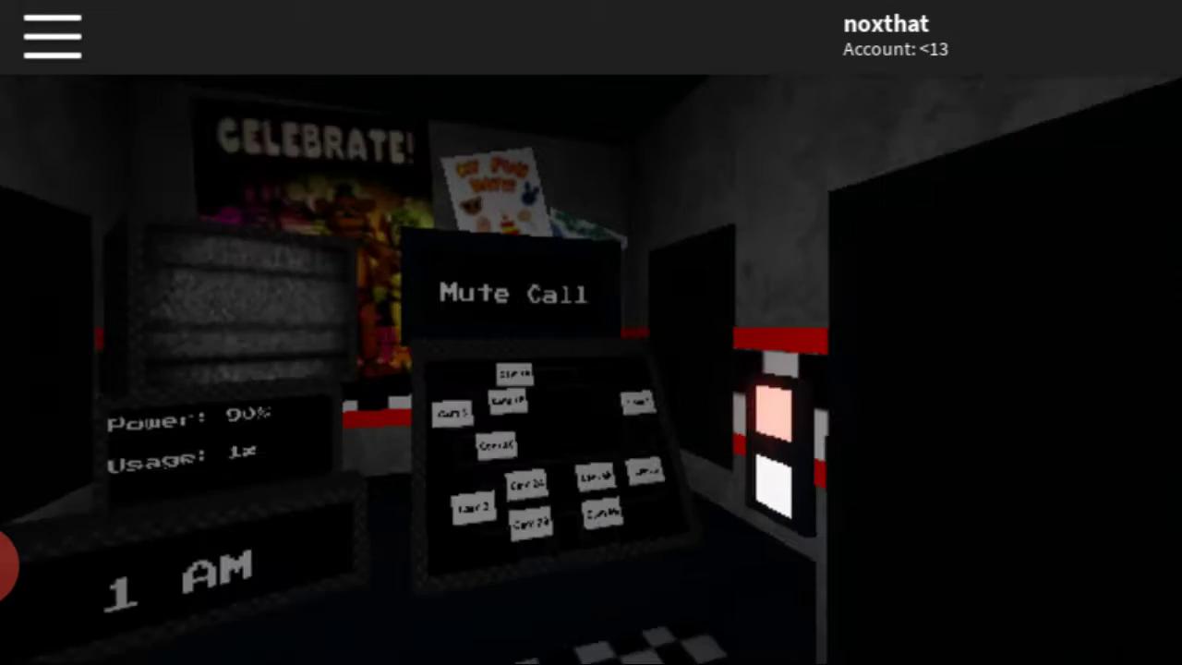
left_click_drag(738, 369, 277, 369)
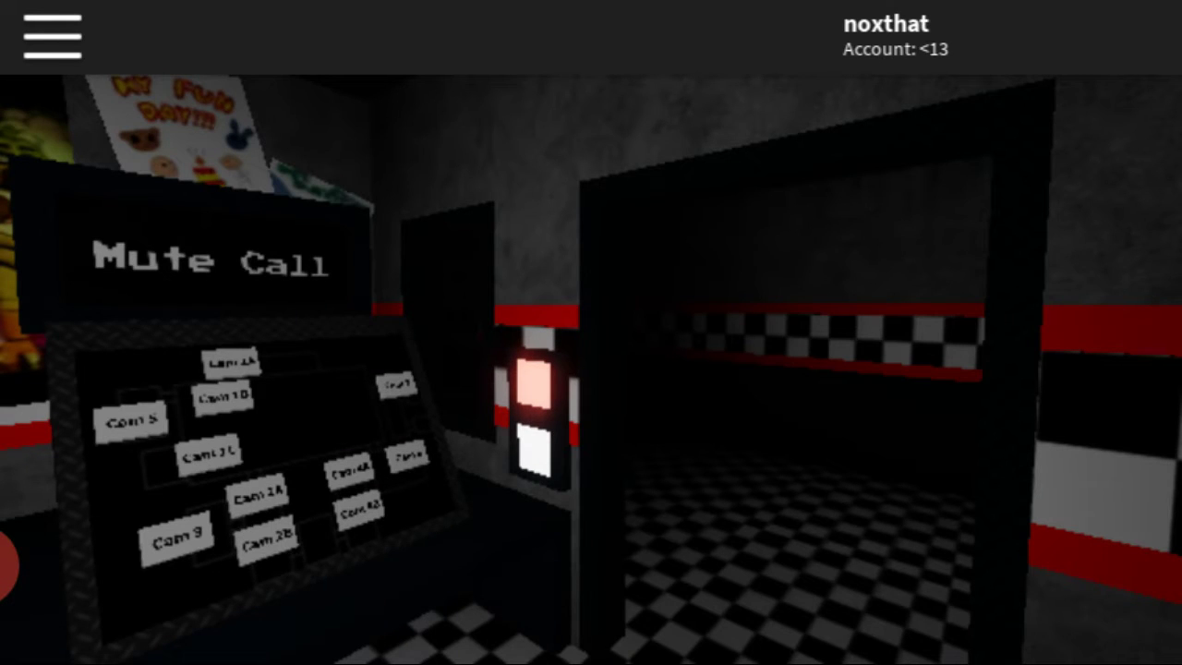
left_click_drag(646, 369, 591, 360)
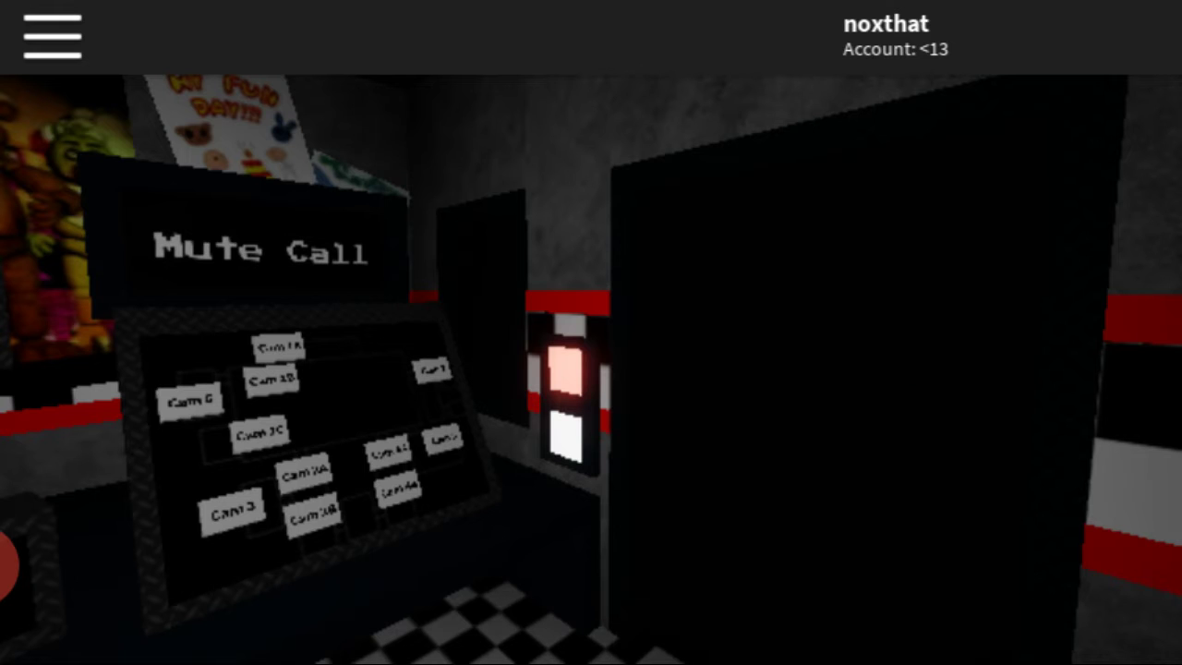
mouse_move(591, 370)
left_mouse_down()
mouse_move(277, 369)
mouse_move(646, 369)
left_mouse_up()
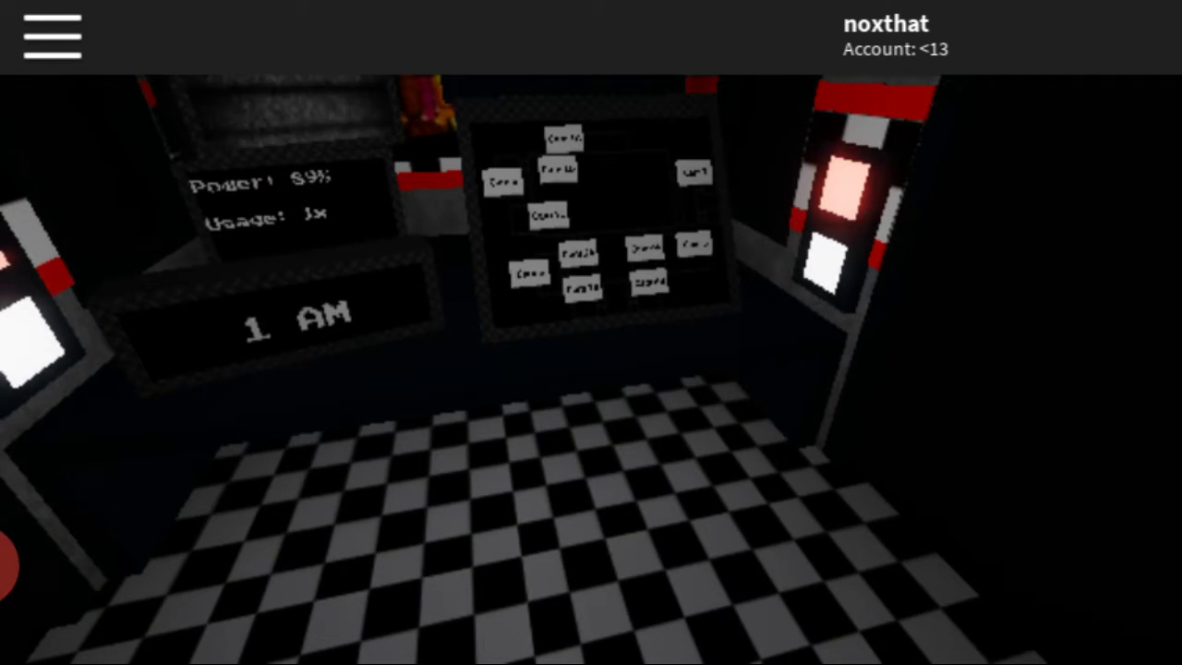
Flip repeatedly between the left hallway feeds, Cam 2B and Cam 2A.
left_click(646, 250)
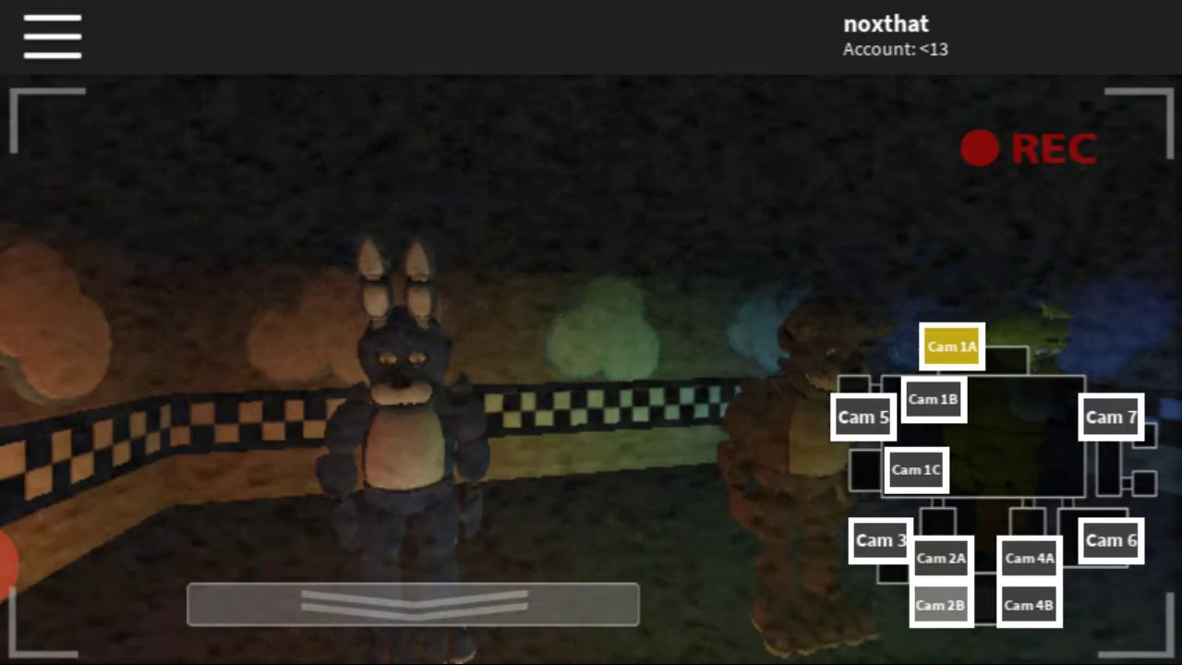
left_click(940, 604)
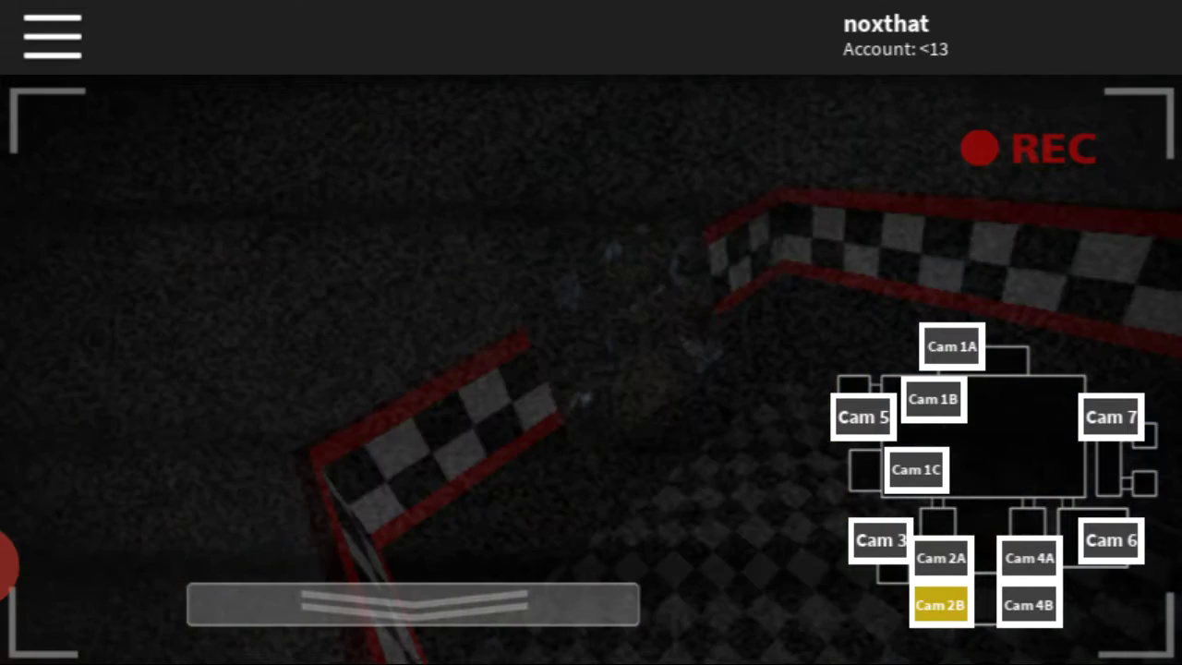
left_click(940, 558)
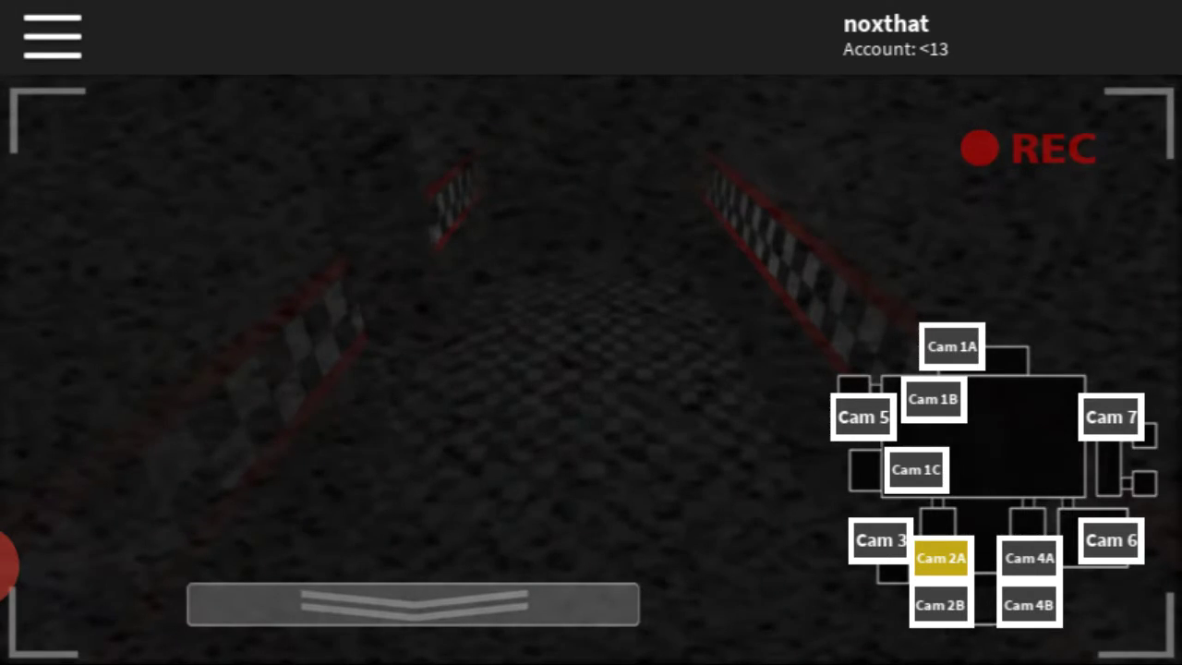
left_click(940, 605)
left_click(940, 558)
left_click(940, 605)
left_click(940, 558)
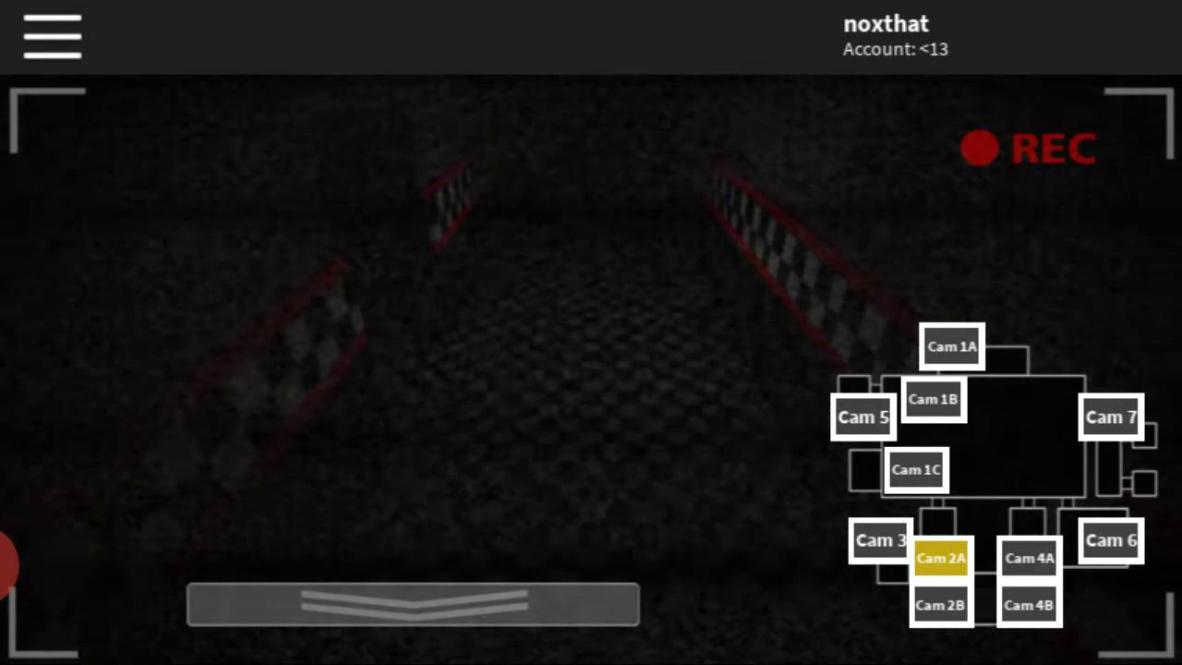
Check the right hallway feeds, Cam 4A and Cam 4B, then close the monitor.
left_click(1029, 558)
left_click(1028, 605)
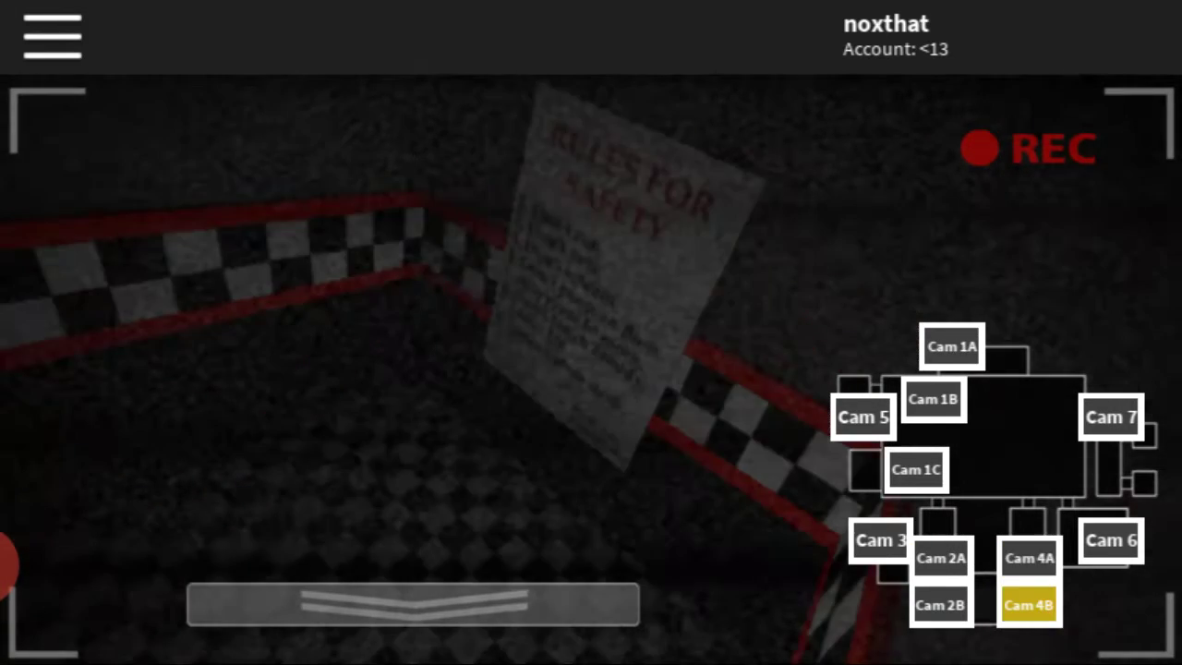
left_click(1029, 557)
left_click(412, 605)
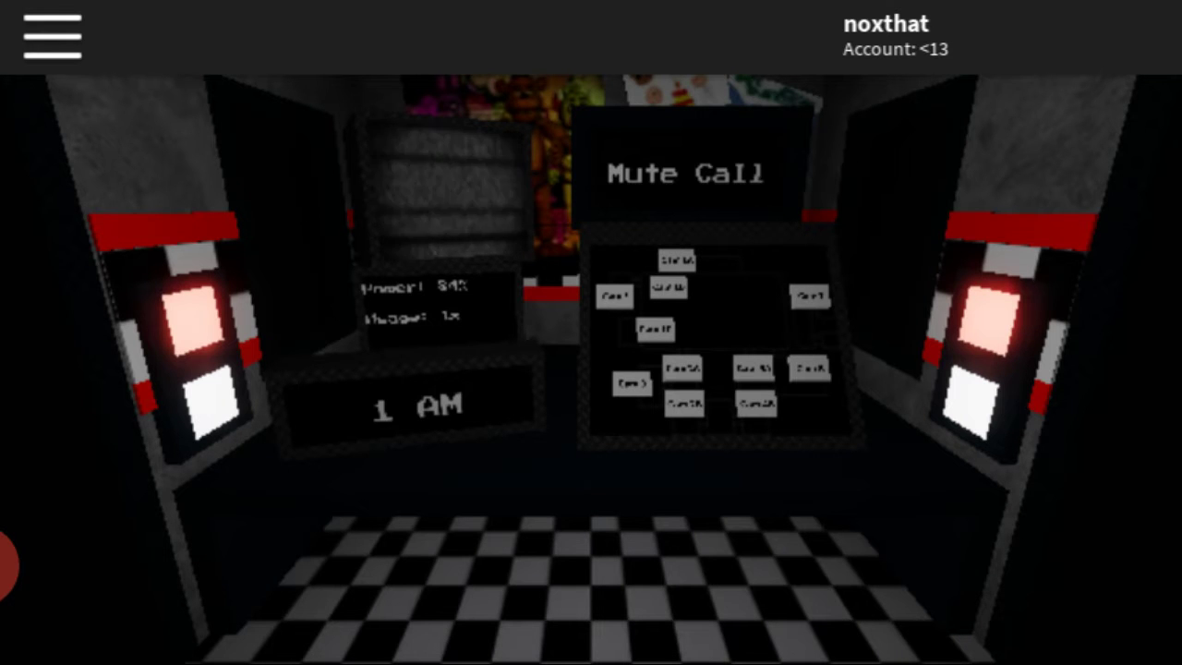
key("XF86AudioRaiseVolume")
key("XF86AudioRaiseVolume")
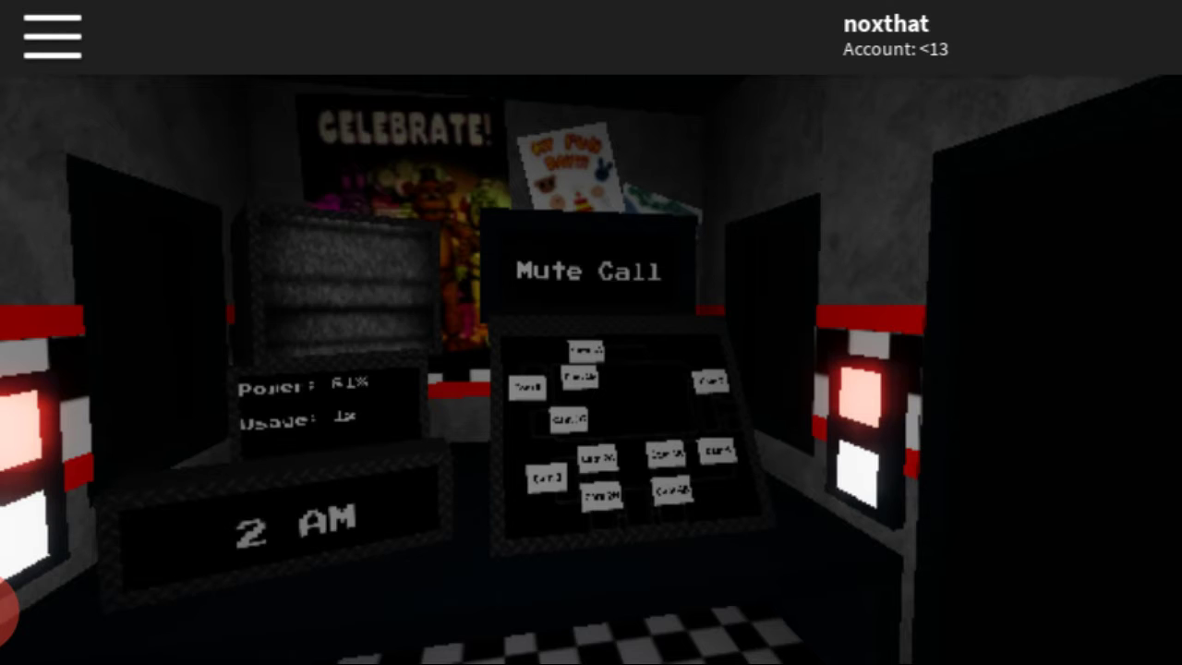
Turn between the door, the desk and the hallway wall at 2 AM.
left_click_drag(831, 369, 369, 369)
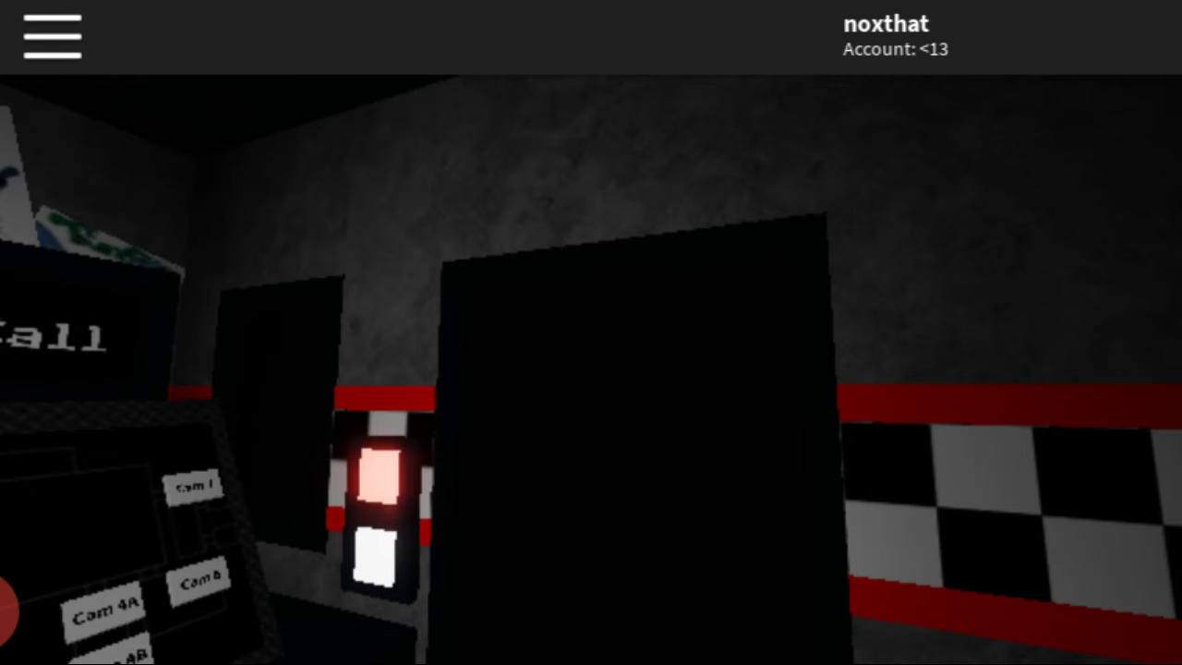
left_click_drag(369, 369, 924, 369)
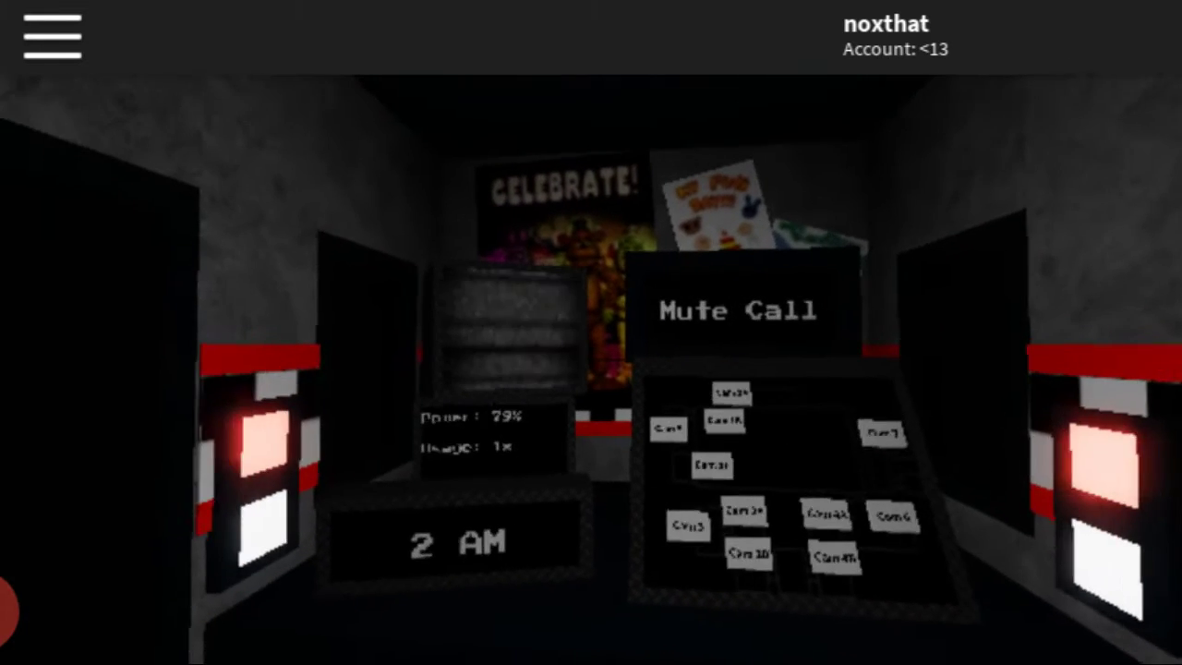
left_click_drag(831, 370, 370, 369)
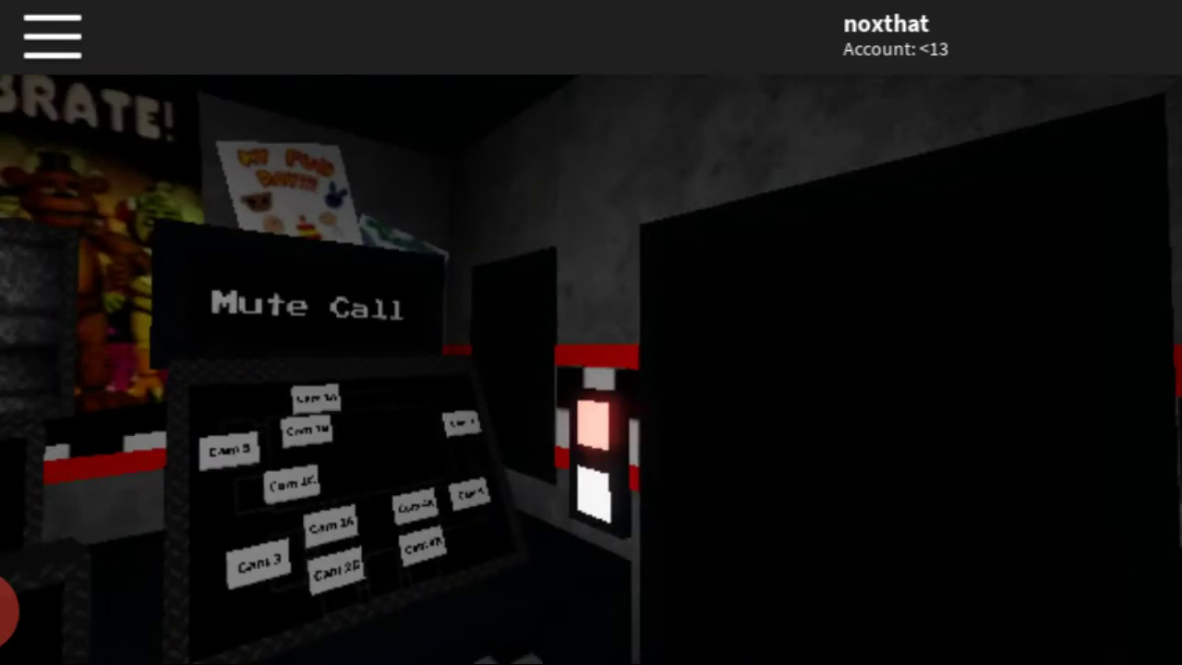
mouse_move(831, 369)
left_mouse_down()
mouse_move(277, 370)
mouse_move(924, 370)
left_mouse_up()
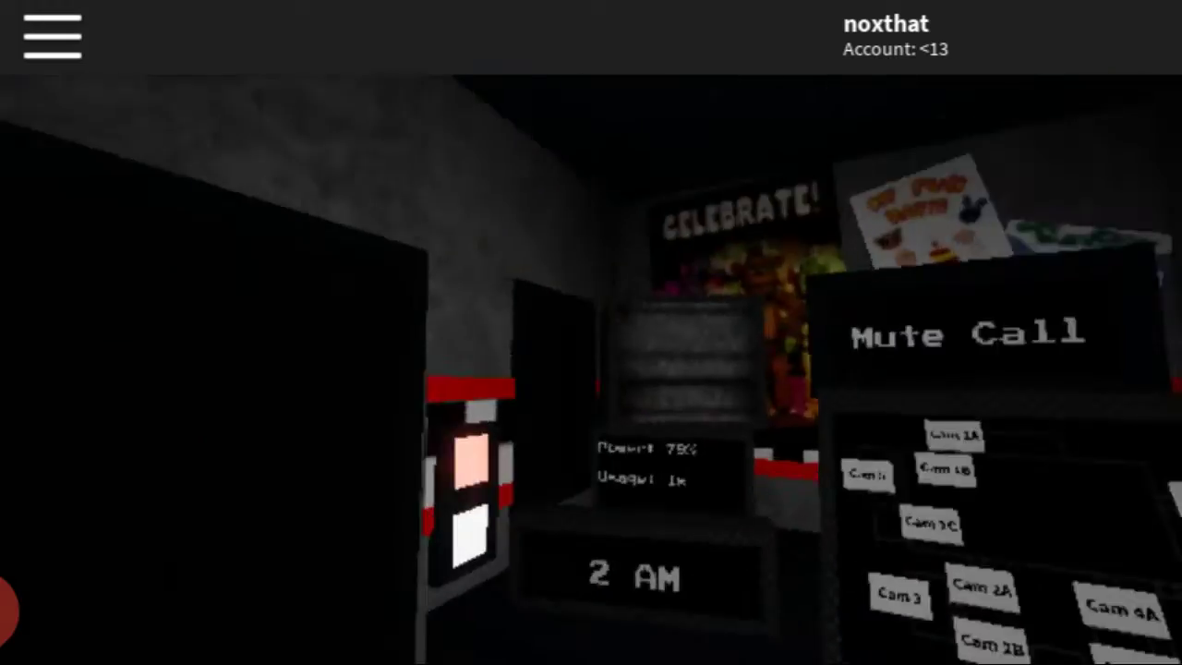
mouse_move(369, 369)
left_mouse_down()
mouse_move(785, 369)
mouse_move(277, 370)
left_mouse_up()
left_click_drag(831, 369, 277, 369)
Look up at the ceiling light and back down, then bring up Cam 4A.
left_click_drag(554, 277, 647, 554)
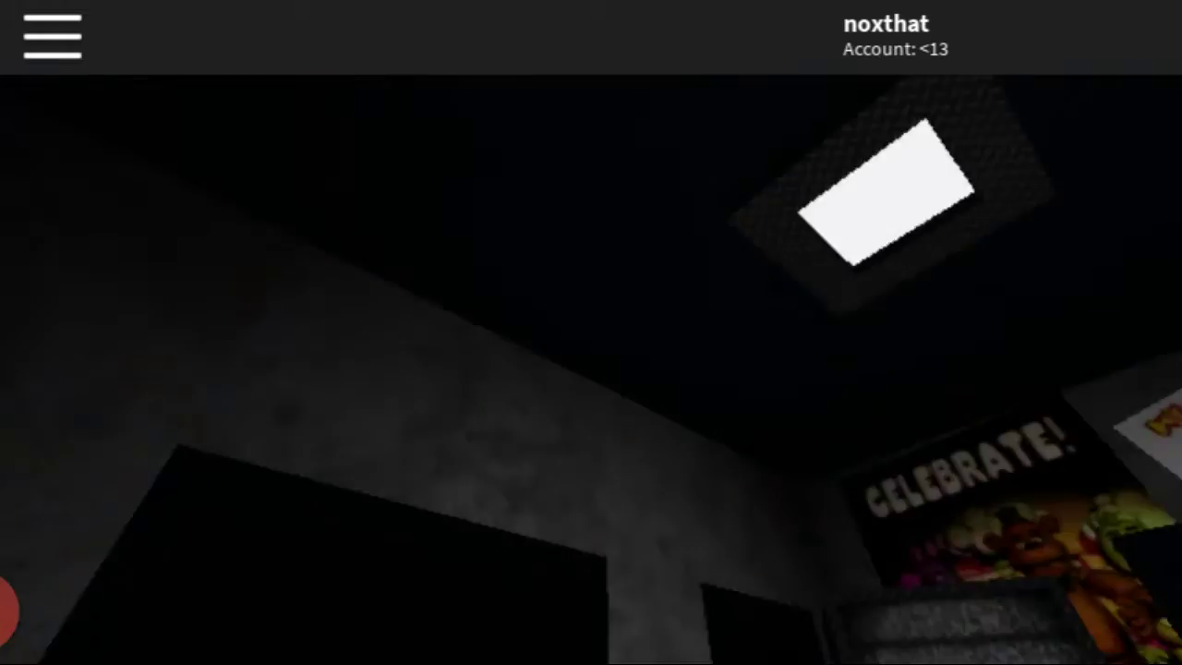
left_click_drag(590, 462, 591, 230)
left_click_drag(369, 369, 646, 370)
left_click_drag(739, 369, 462, 370)
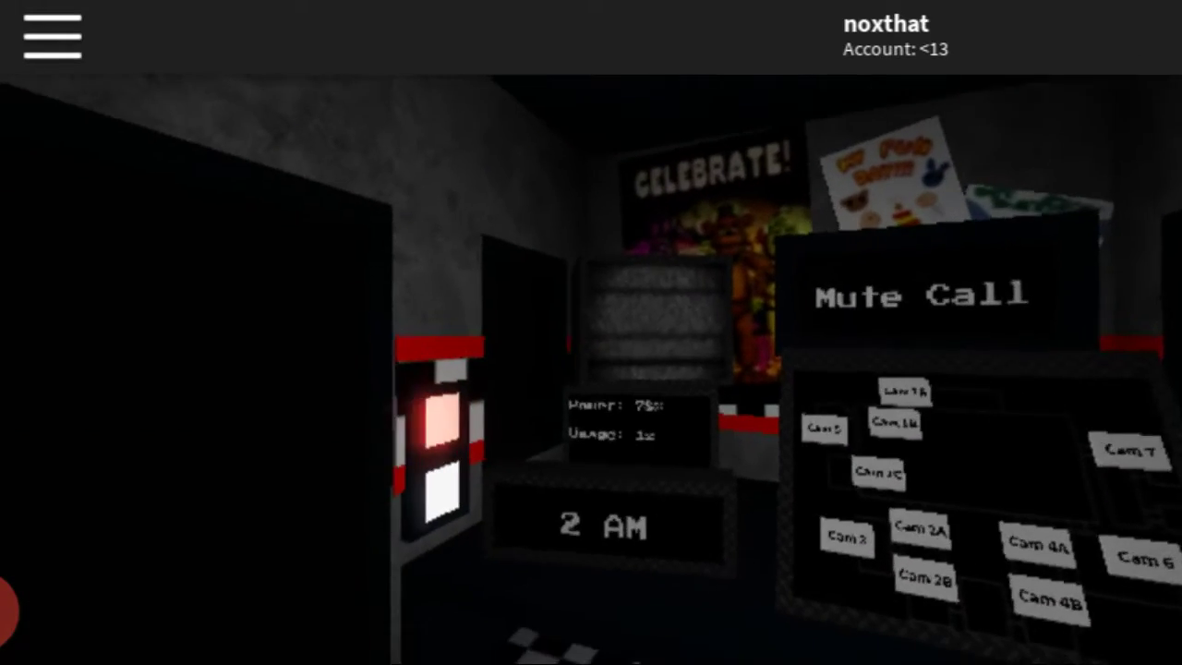
left_click_drag(591, 277, 647, 416)
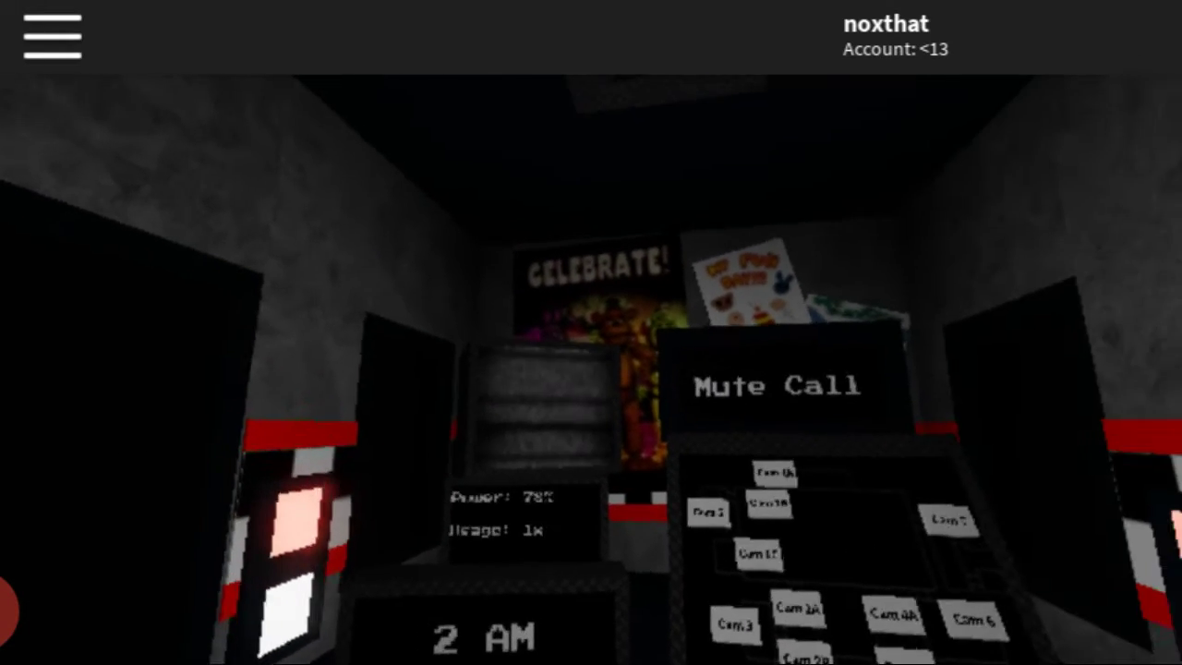
left_click_drag(591, 277, 692, 416)
left_click_drag(591, 323, 665, 388)
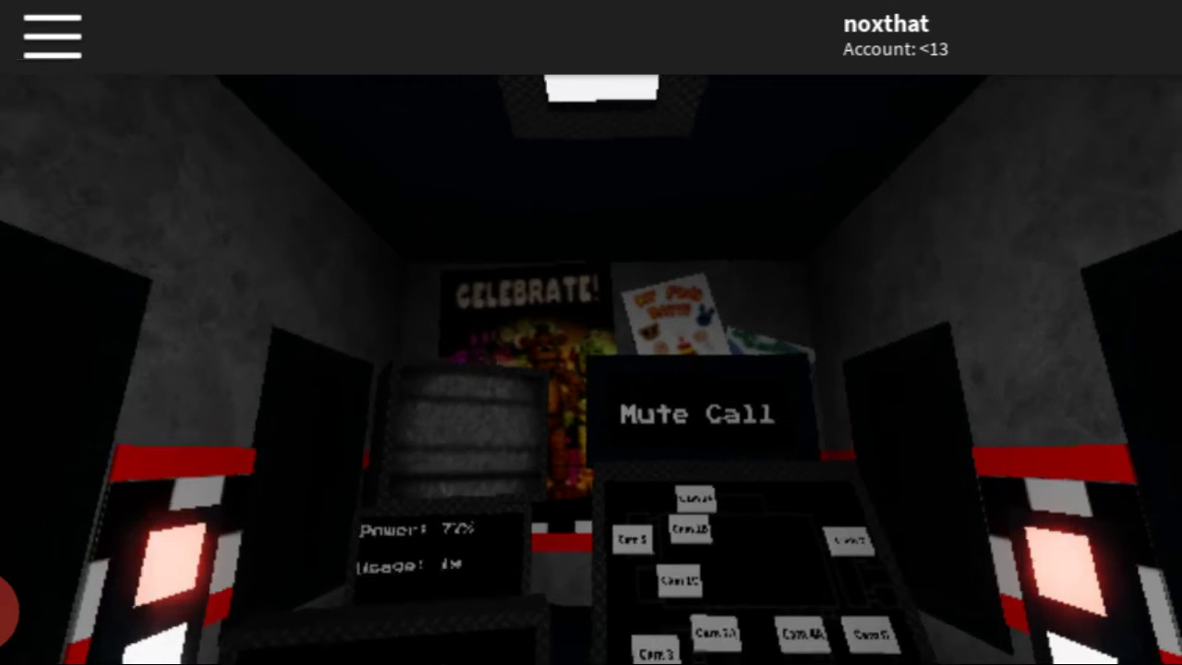
left_click_drag(591, 415, 591, 231)
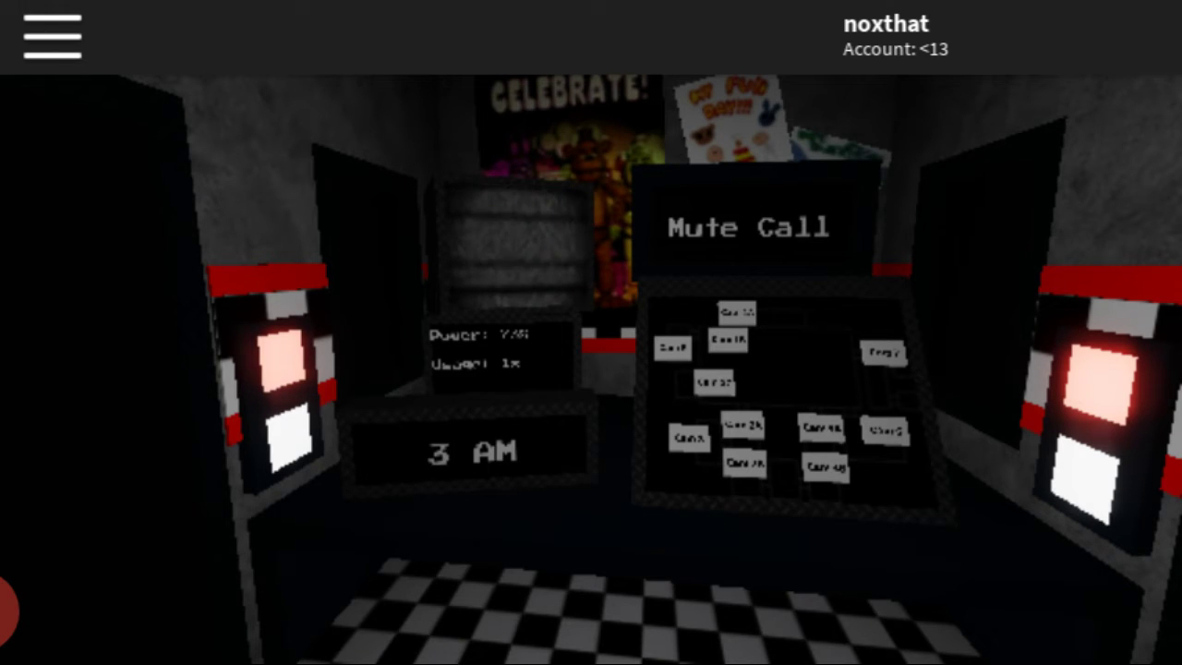
key("space")
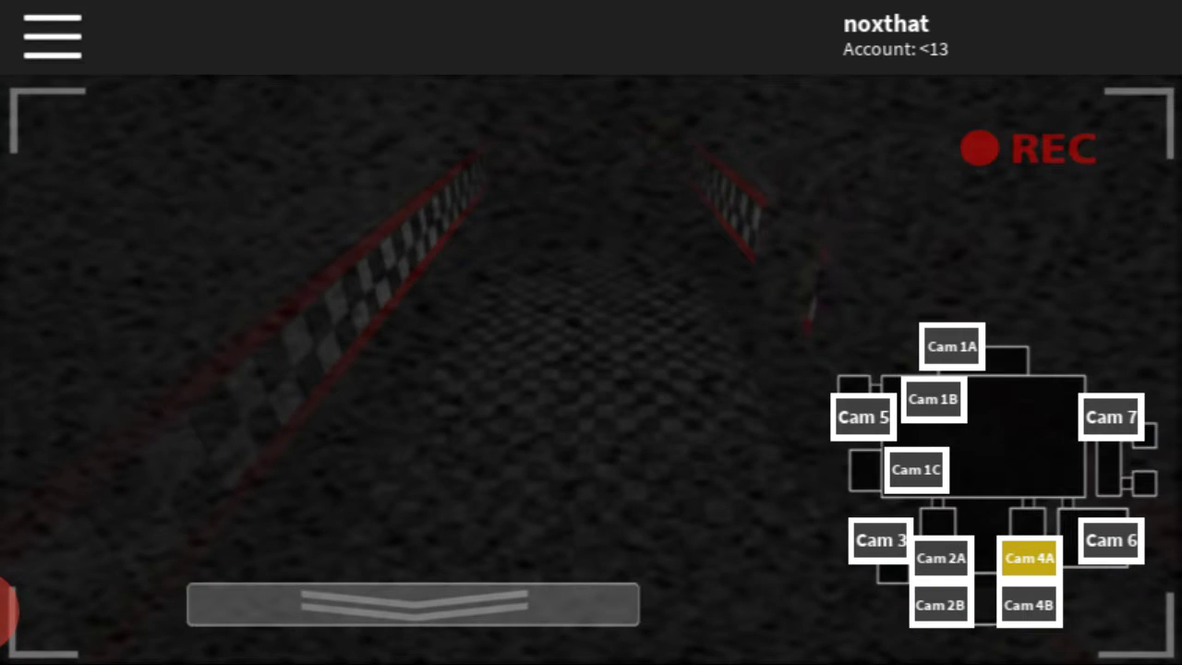
Watch the show stage on Cam 1A, close the monitor, then reopen it on Cam 1A.
left_click(952, 347)
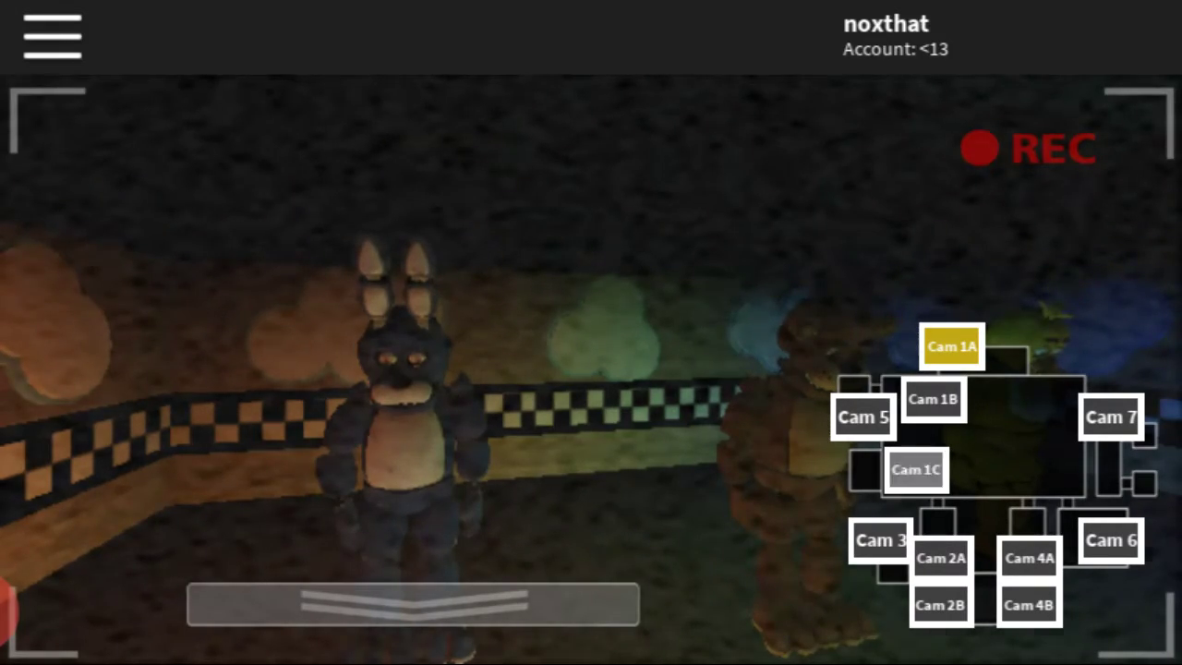
left_click(412, 604)
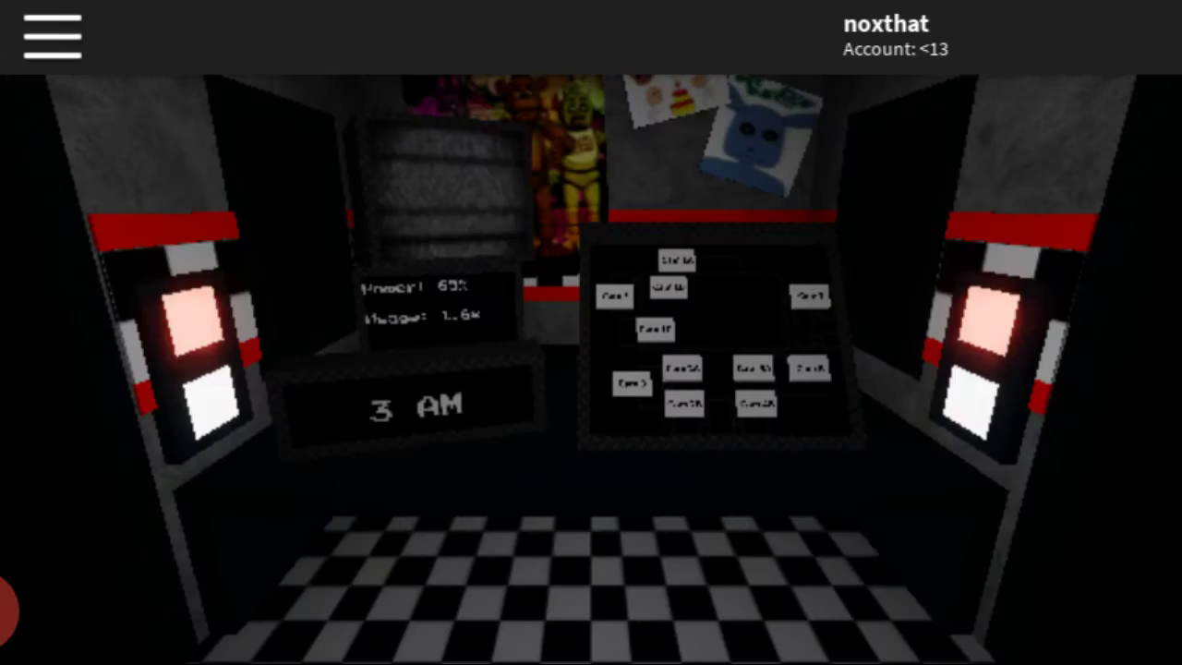
left_click(720, 342)
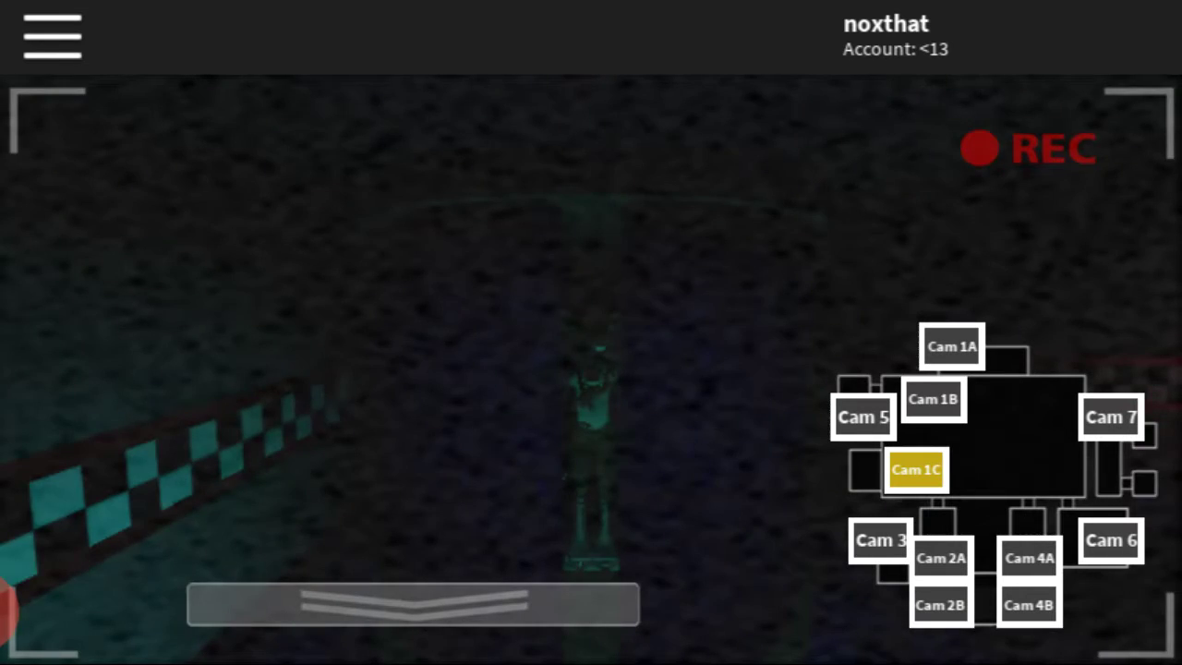
left_click(951, 347)
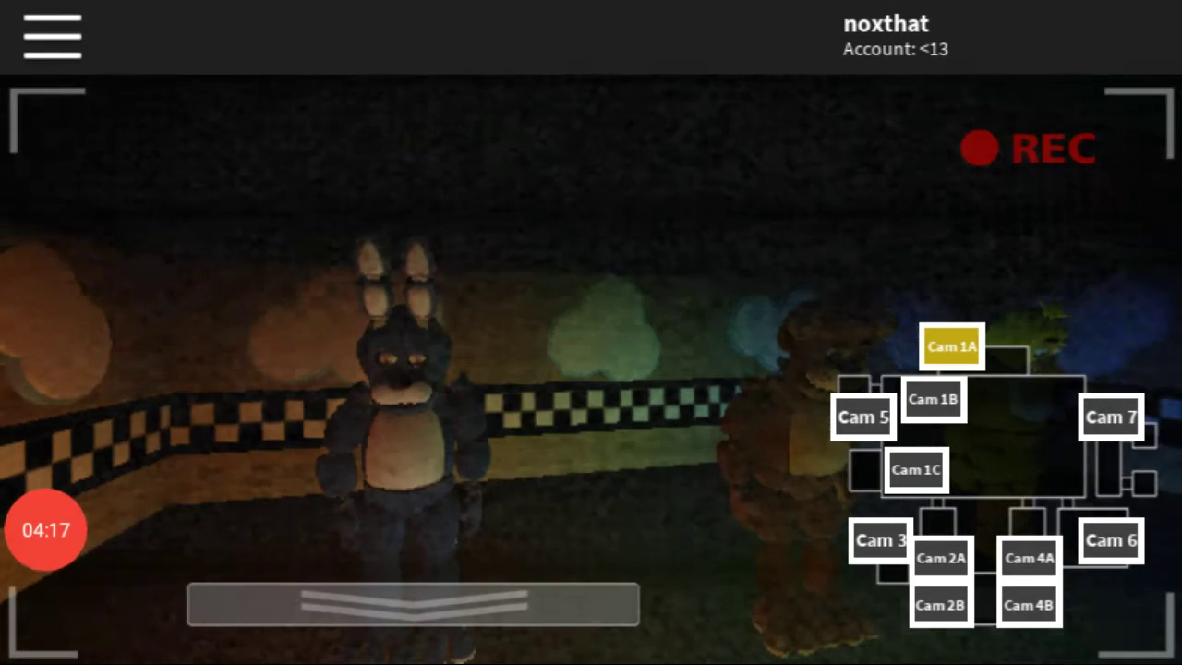
Close and reopen the cameras, finding the rabbit gone from the Cam 1A stage.
left_click(412, 604)
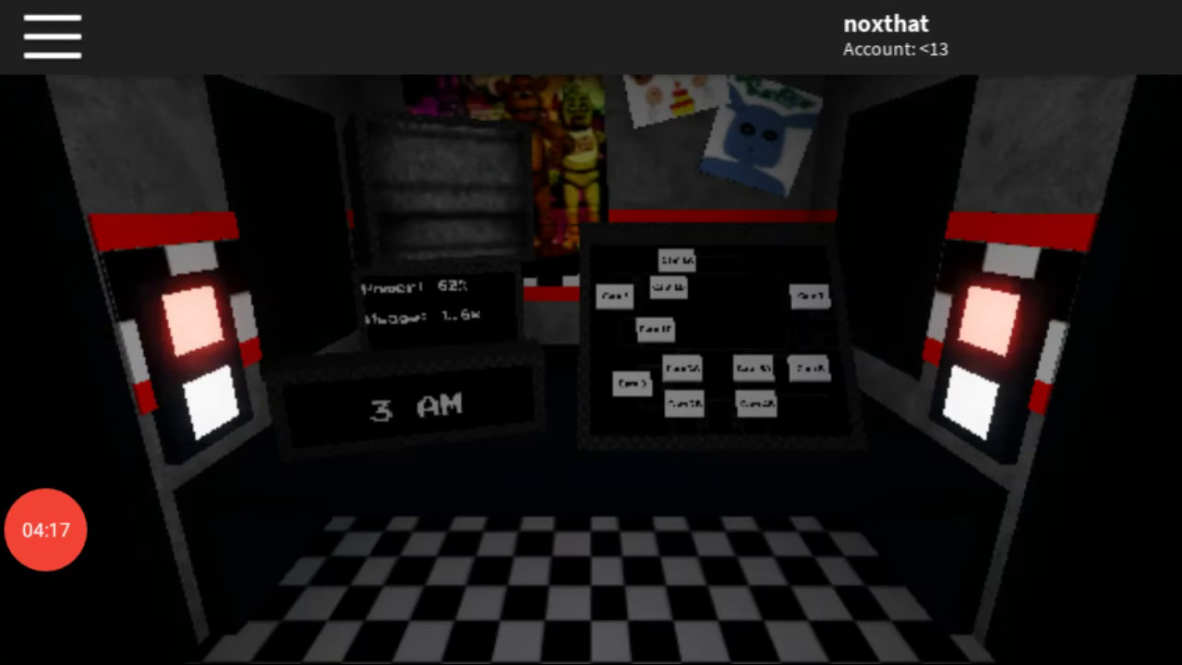
left_click(711, 332)
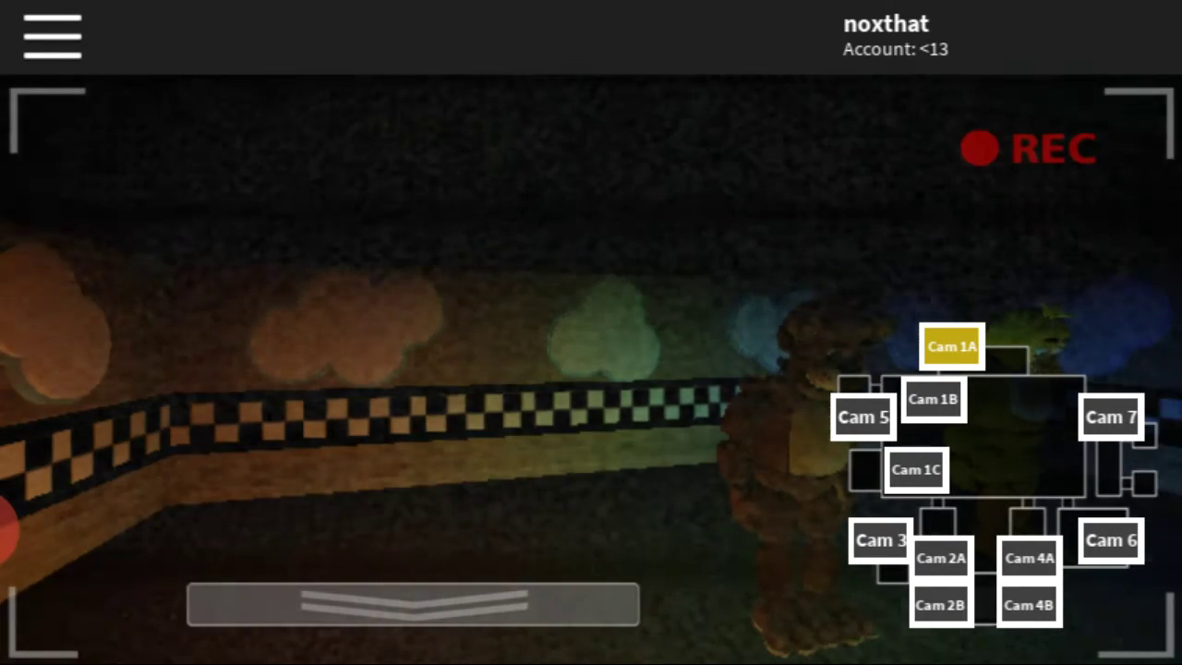
Spot the rabbit in the dining area on Cam 1B, then put the monitor away.
left_click(933, 399)
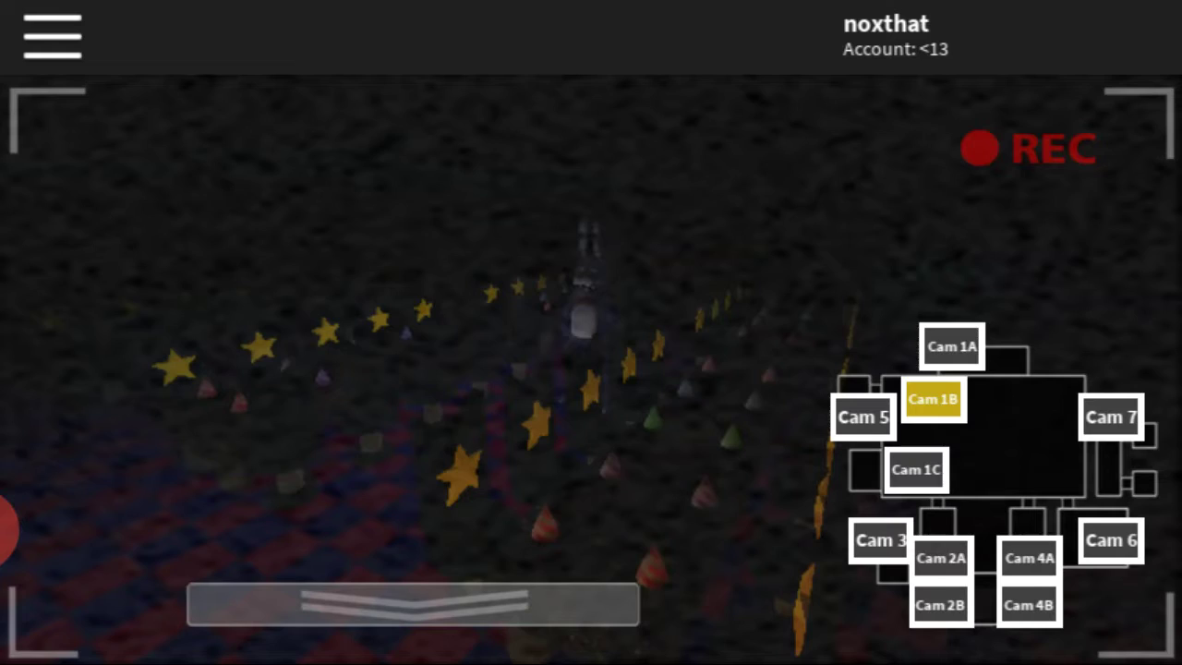
left_click(413, 605)
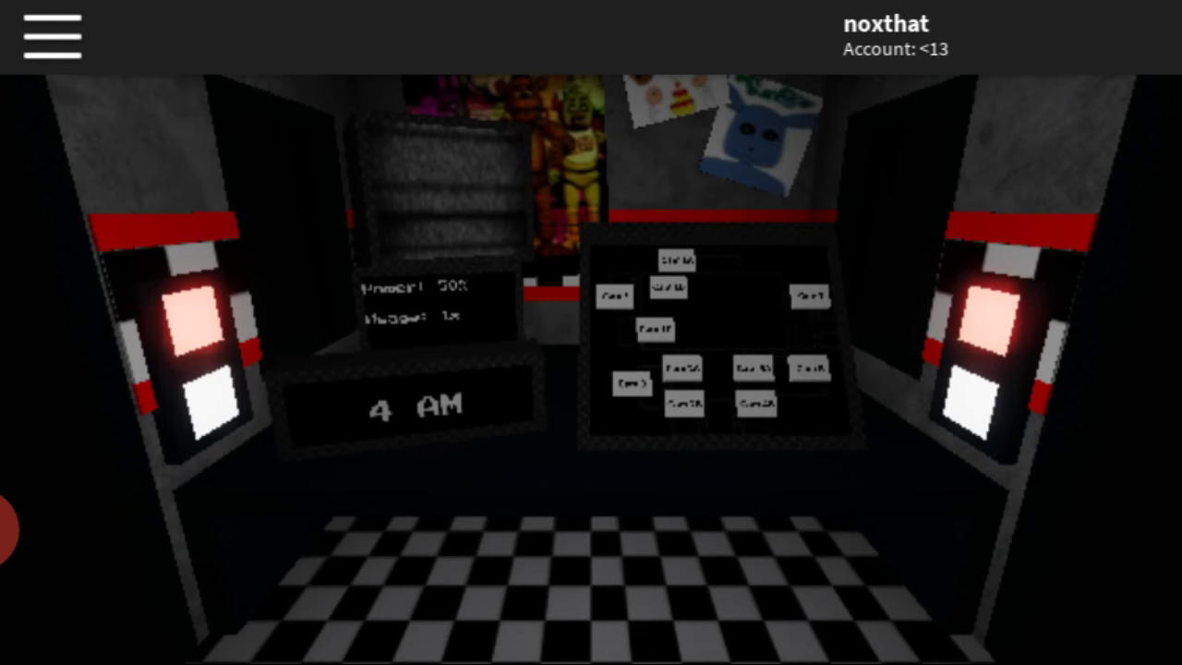
left_click_drag(591, 369, 461, 370)
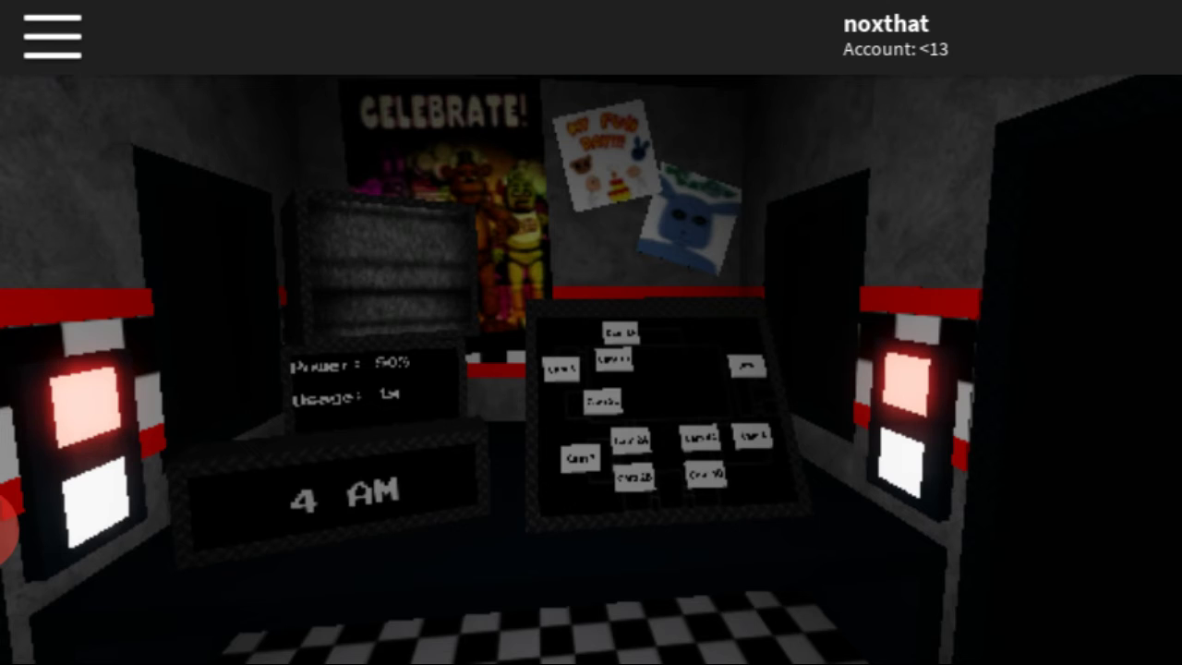
Toggle between the Cam 1A stage and Cam 1B dining area, then close the monitor.
left_click(647, 407)
left_click(951, 346)
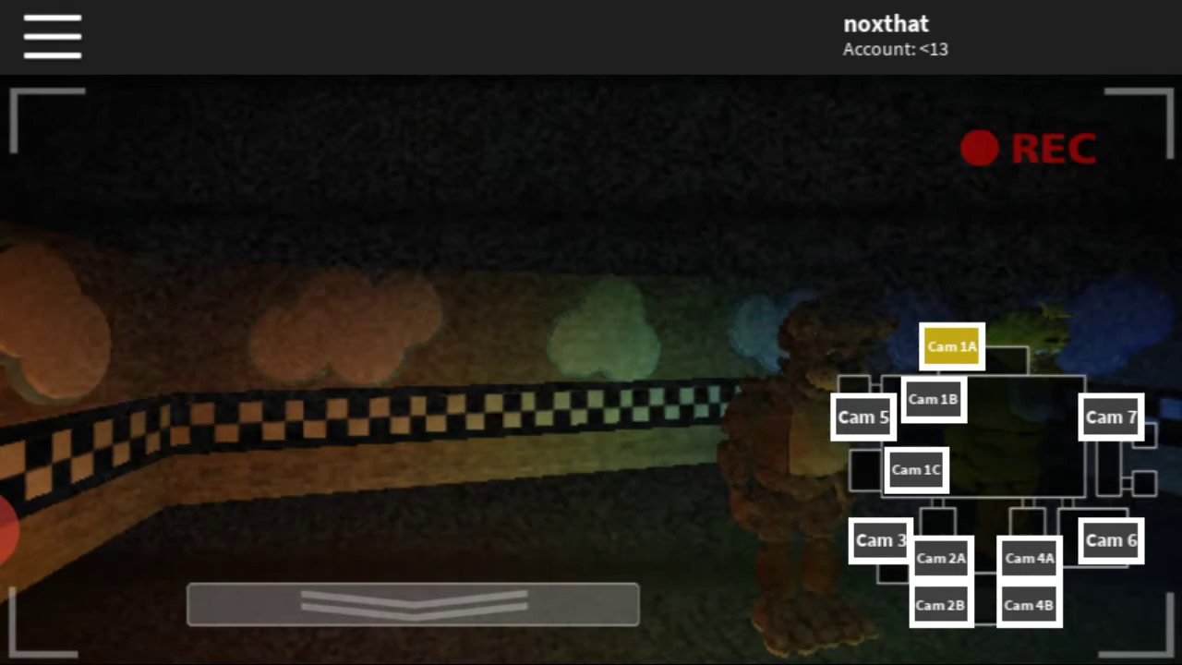
left_click(933, 399)
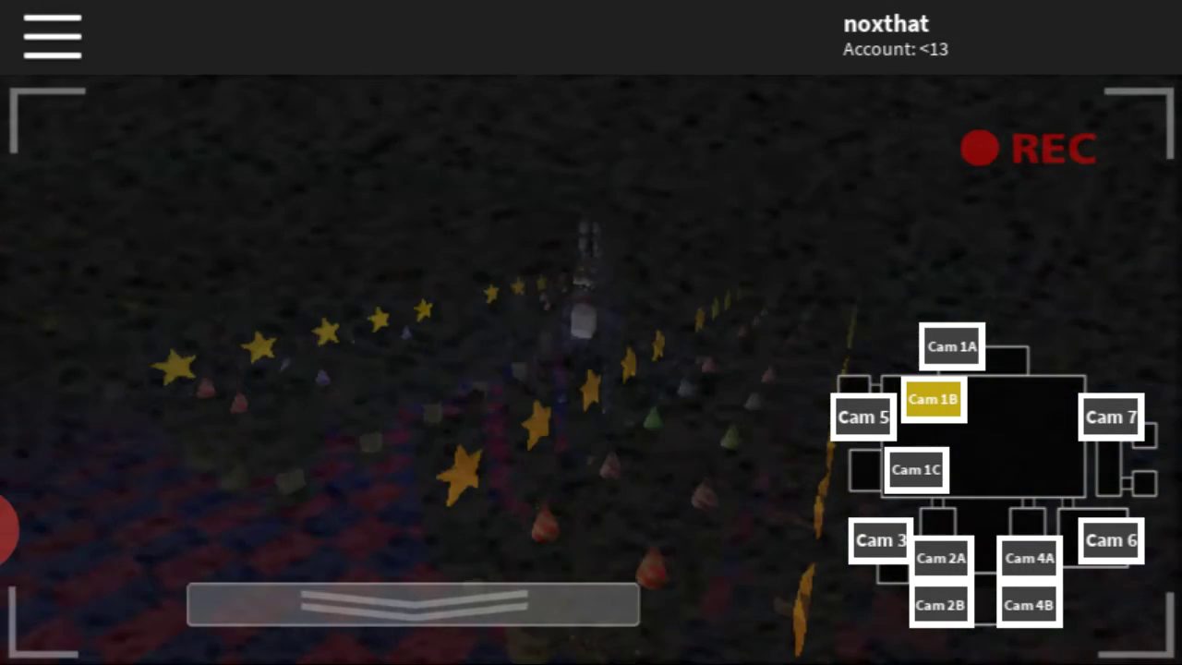
left_click(951, 346)
left_click(413, 605)
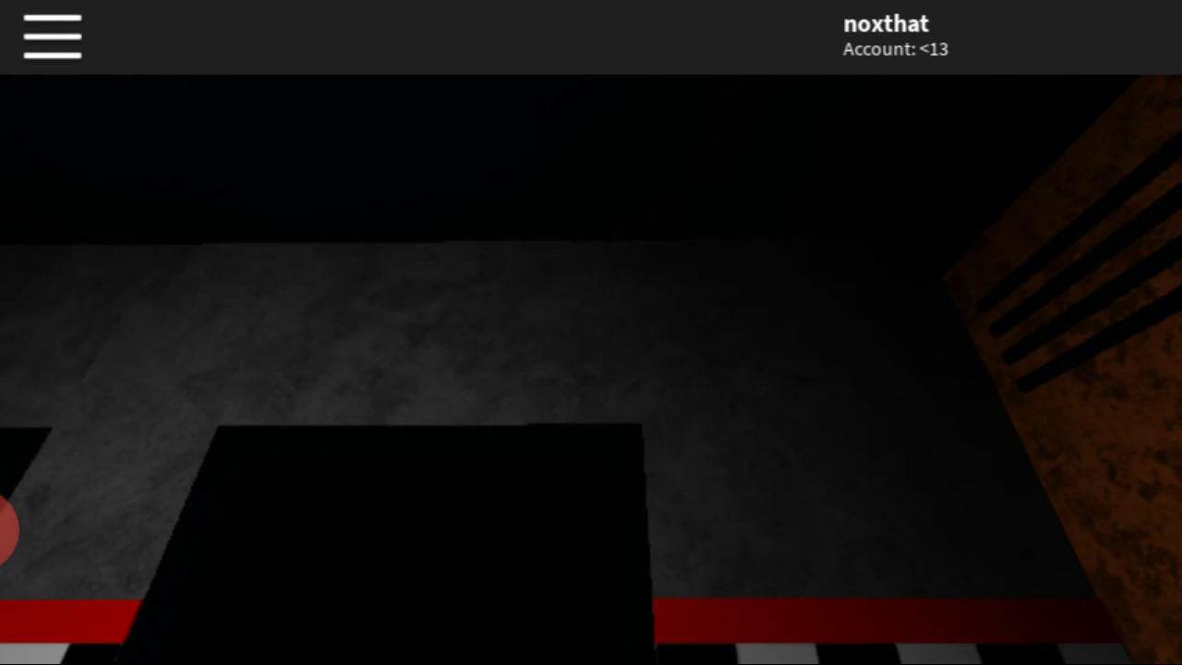
Turn toward the desk and doorway, then reopen the cameras on Cam 1A.
mouse_move(591, 369)
left_mouse_down()
mouse_move(462, 508)
mouse_move(738, 231)
left_mouse_up()
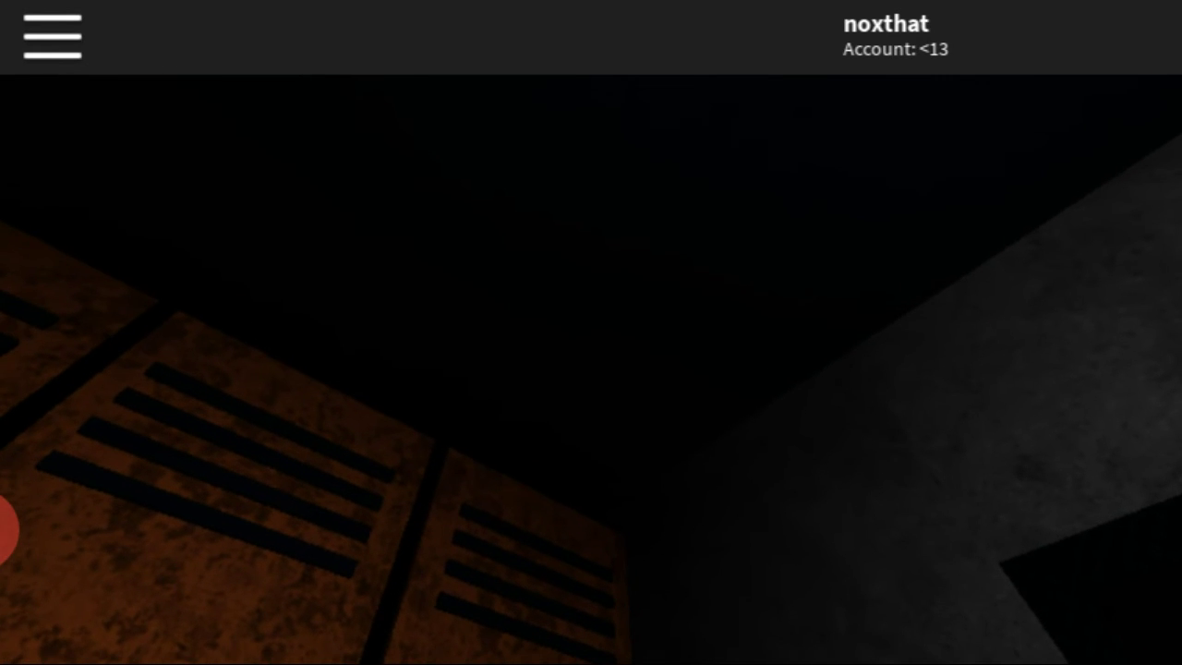
left_click_drag(591, 369, 462, 277)
left_click_drag(591, 369, 739, 369)
left_click(683, 425)
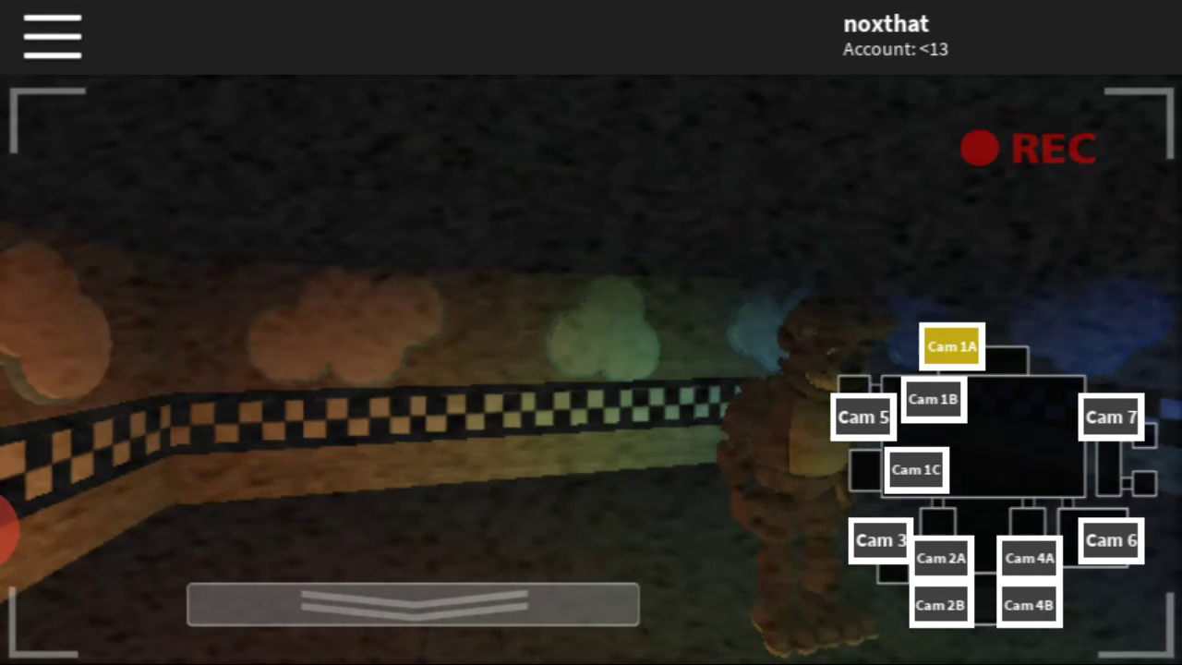
Check feeds Cam 7, Cam 5, Cam 1B, Cam 5 again and Cam 1C.
left_click(1111, 417)
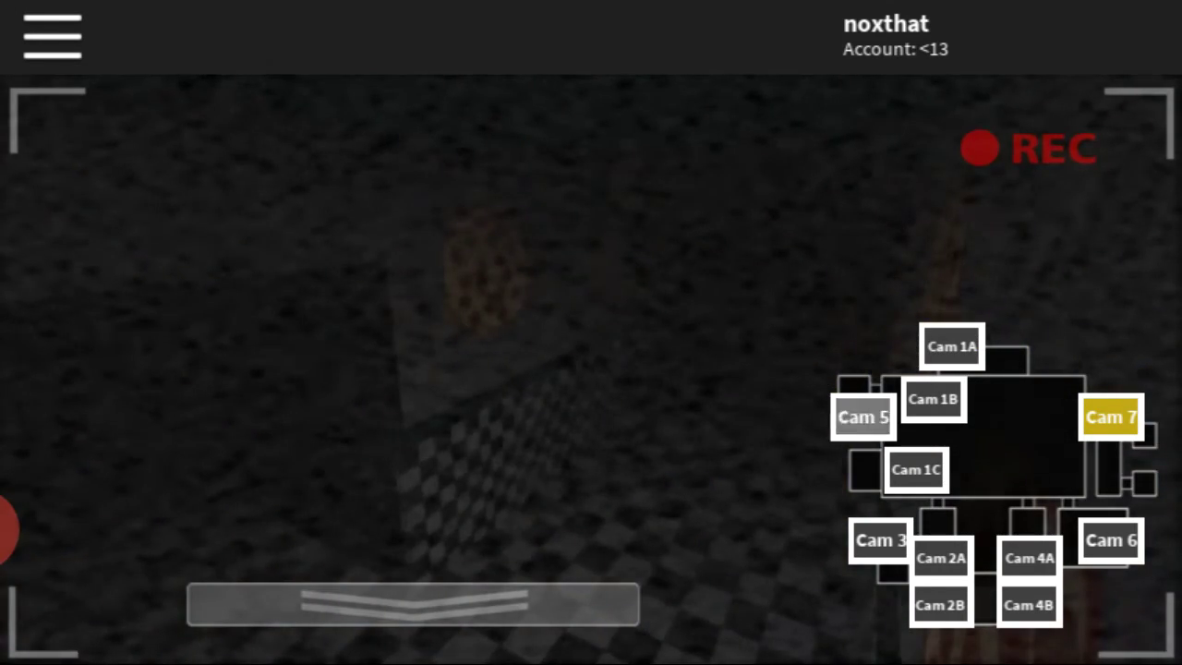
left_click(863, 416)
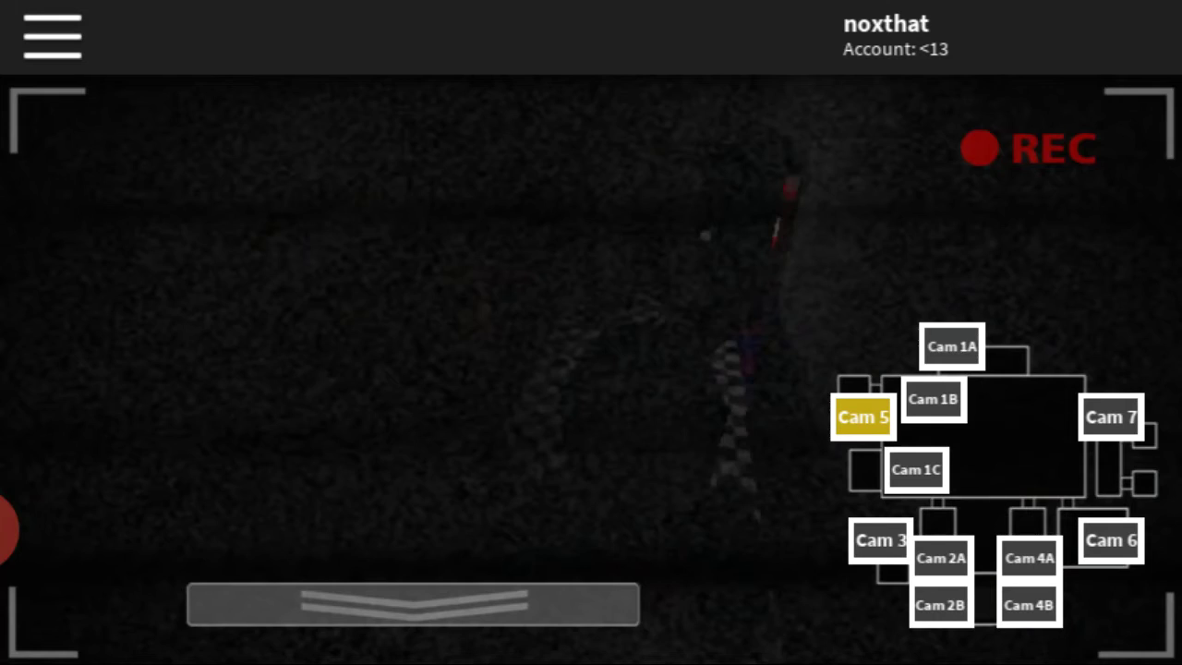
left_click(933, 399)
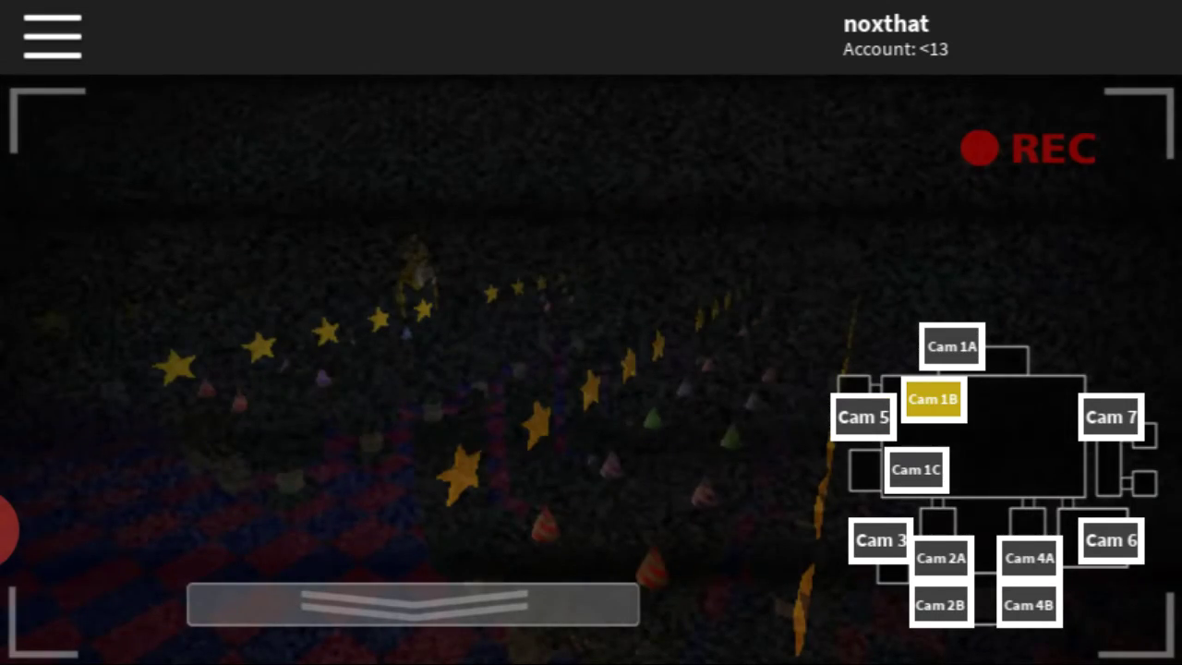
left_click(863, 416)
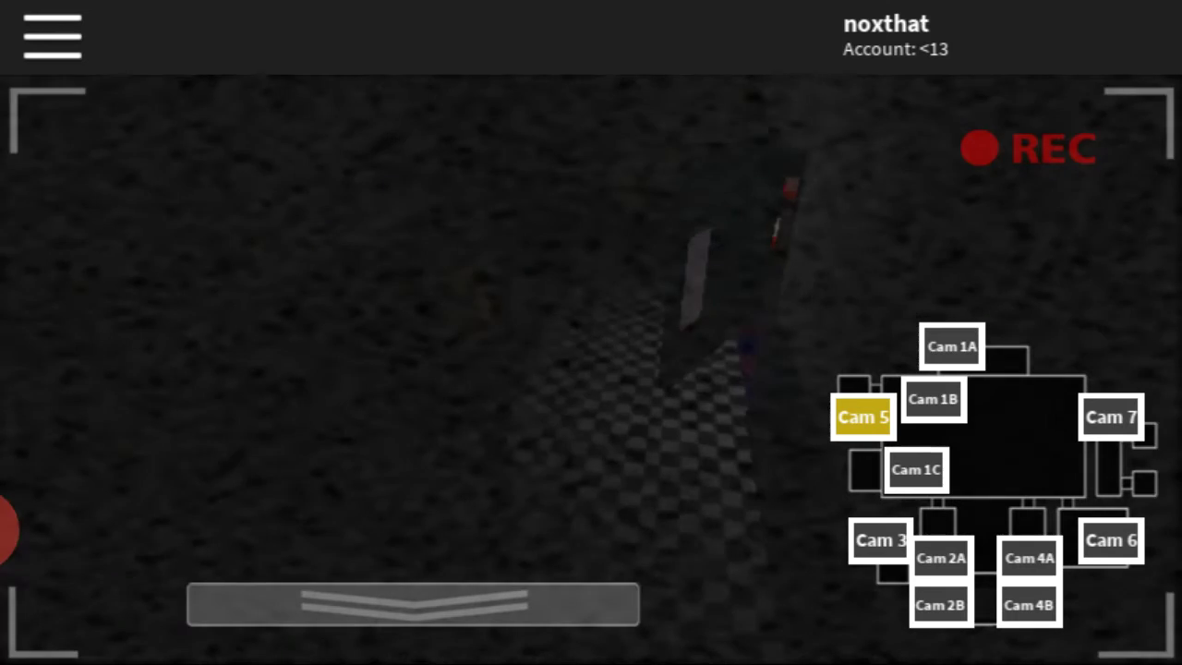
left_click(916, 469)
Sweep Cam 2A, Cam 3, Cam 7, Cam 1B, Cam 2A and Cam 4A, ending on Cam 6.
left_click(941, 558)
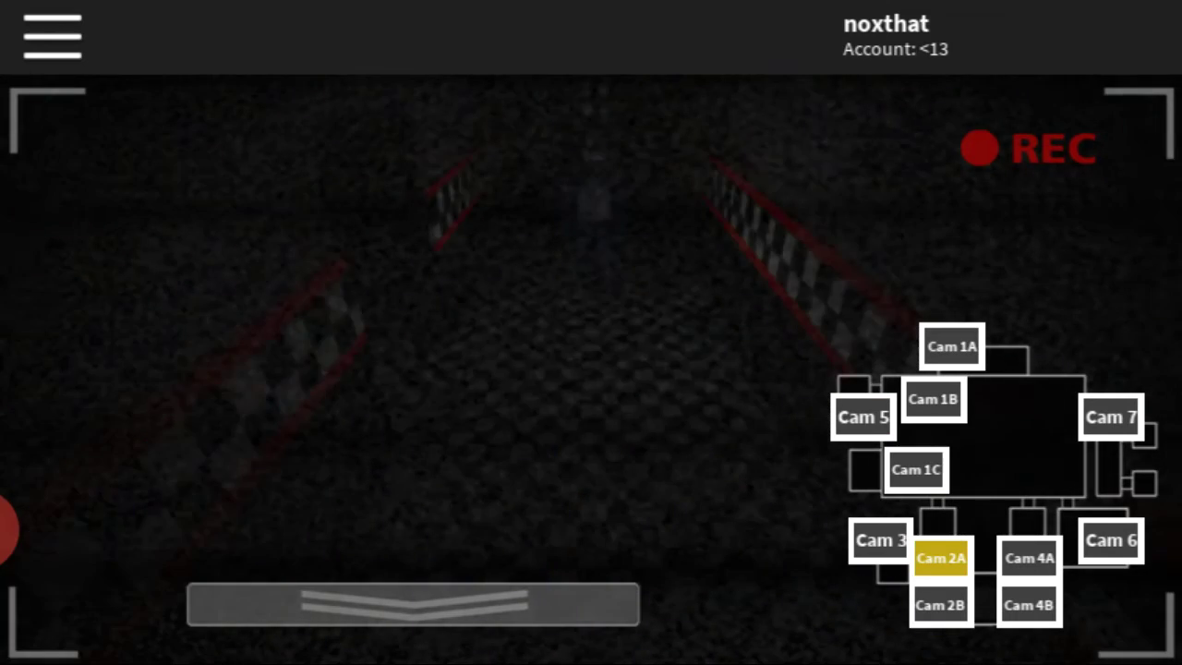
left_click(880, 540)
left_click(1111, 416)
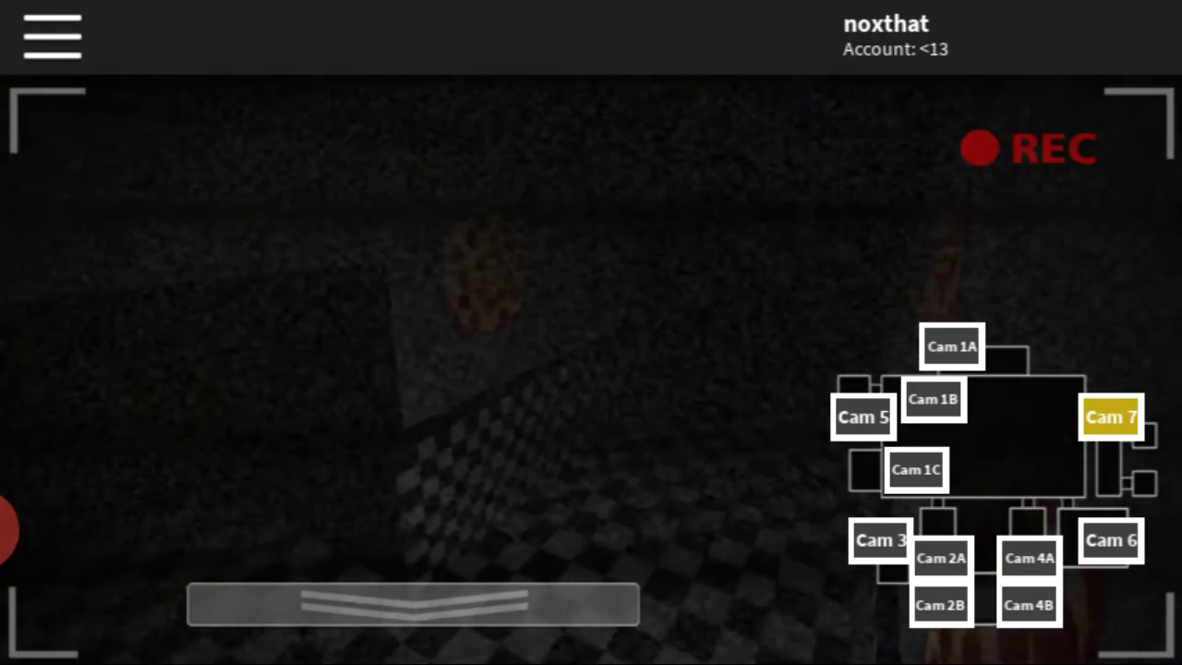
left_click(933, 399)
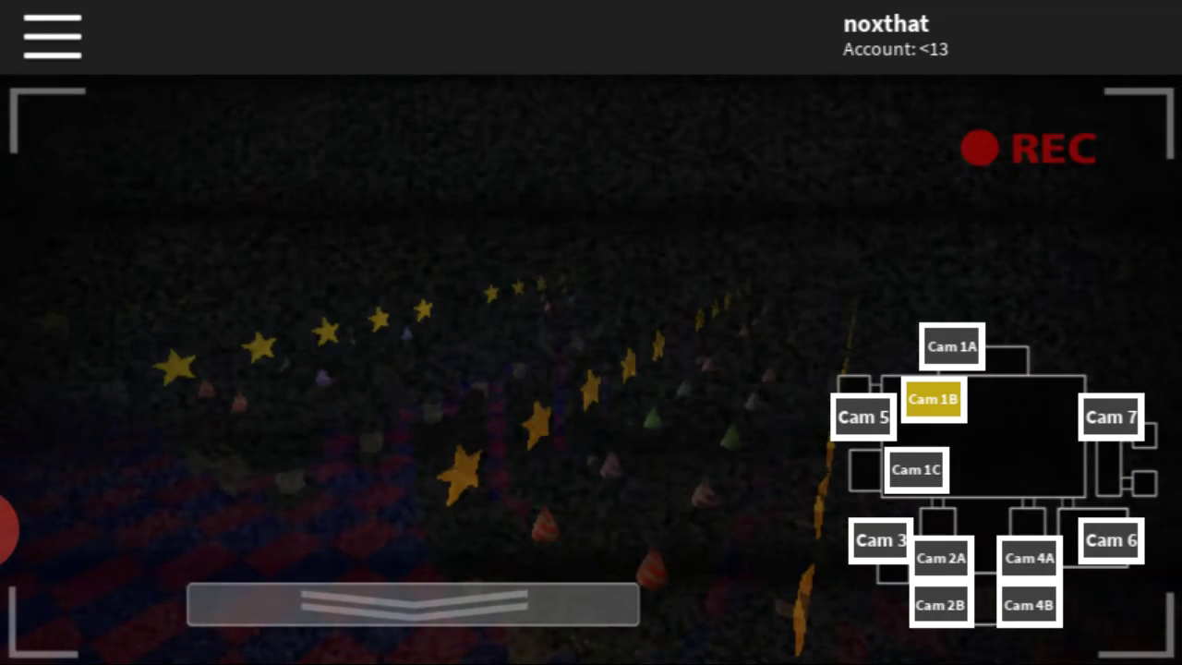
left_click(940, 558)
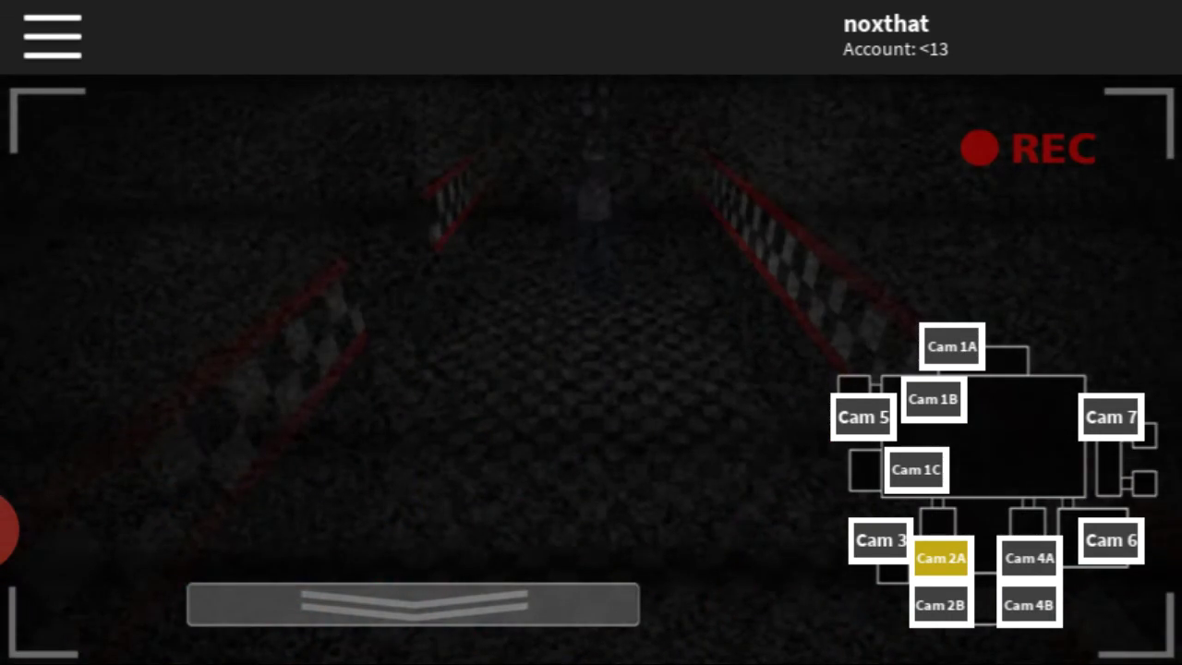
left_click(1029, 558)
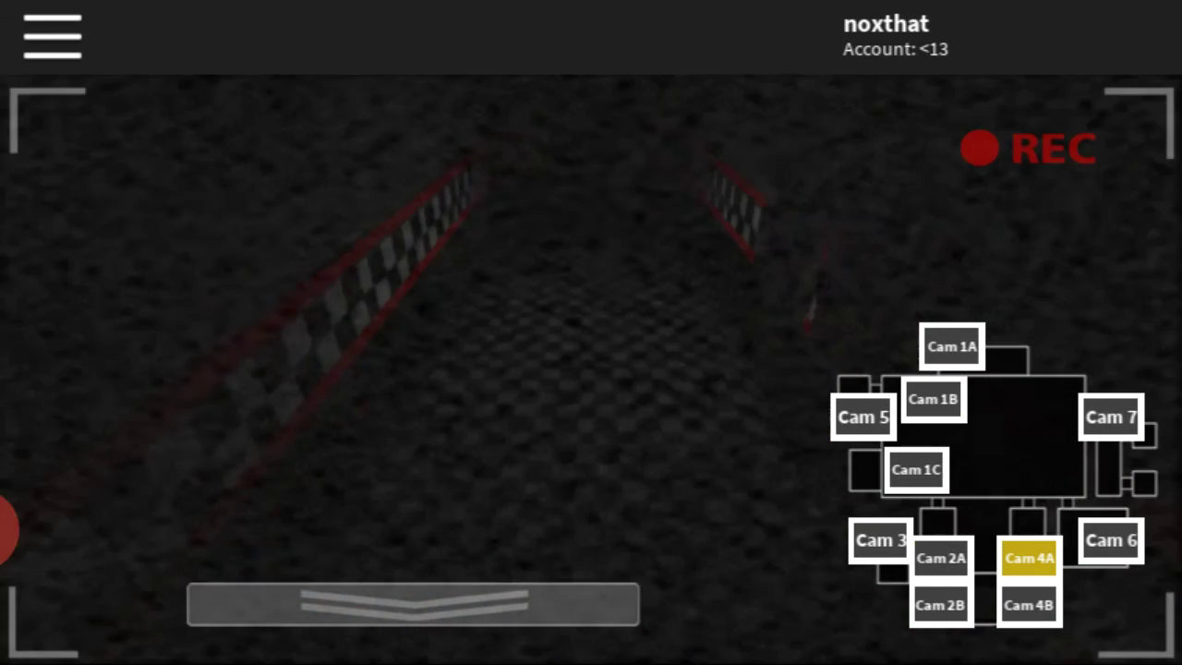
left_click(1111, 540)
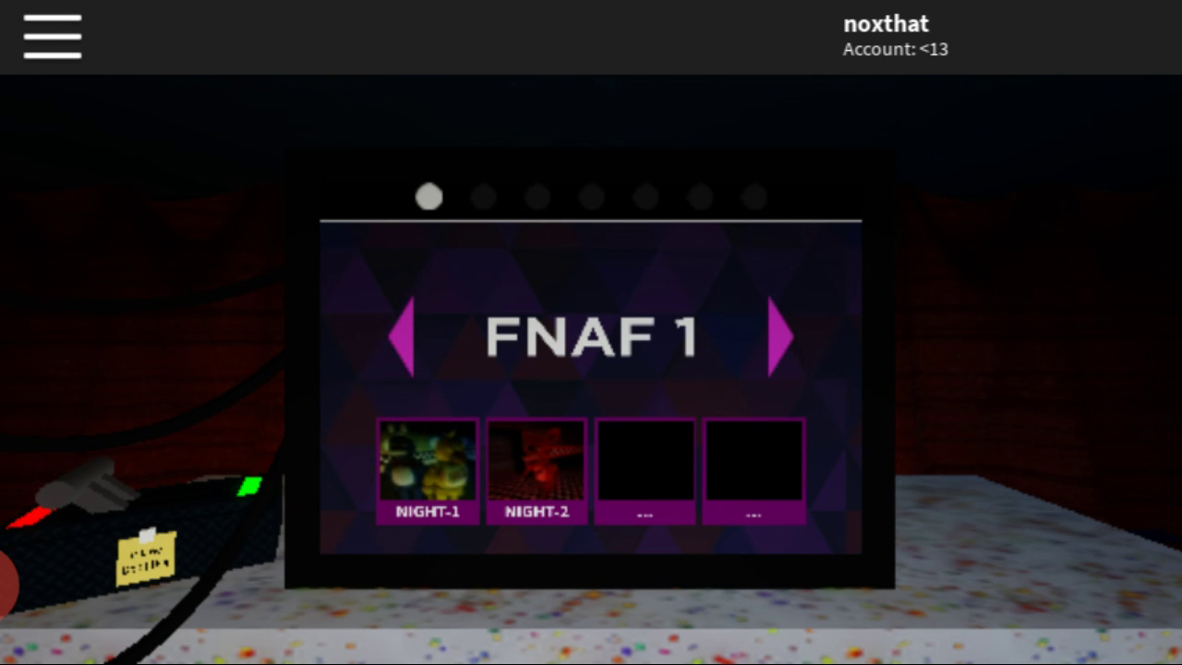
Wait out the night until 6 AM, landing on the FNAF 1 night selector with NIGHT-2.
left_click(17, 584)
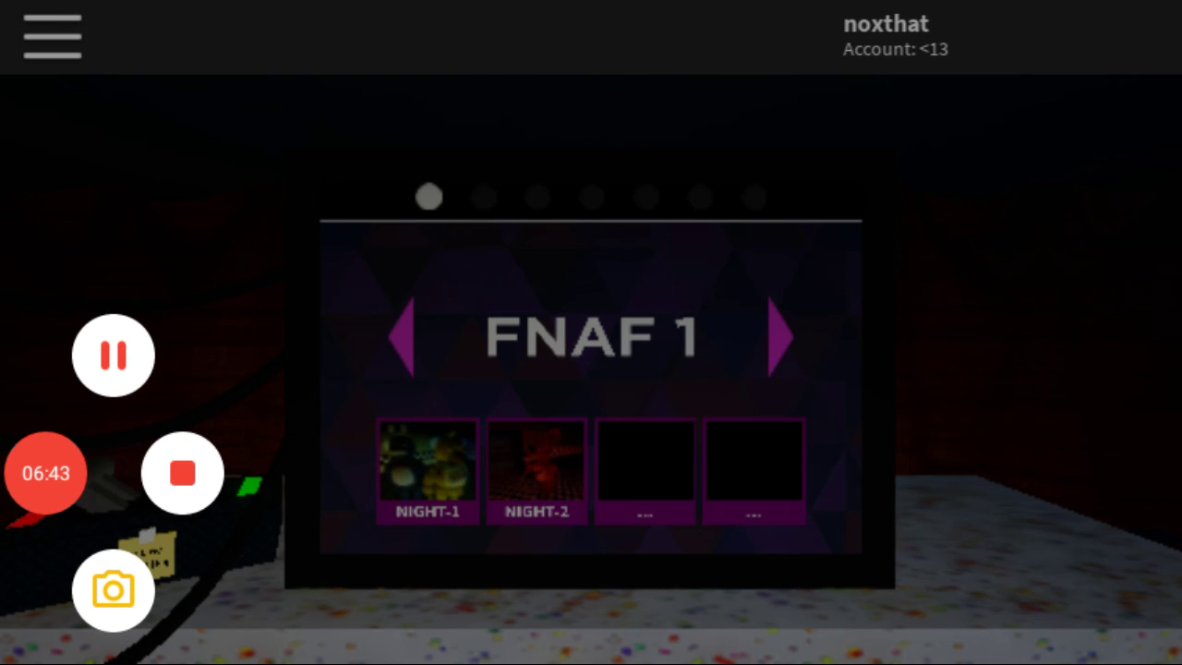